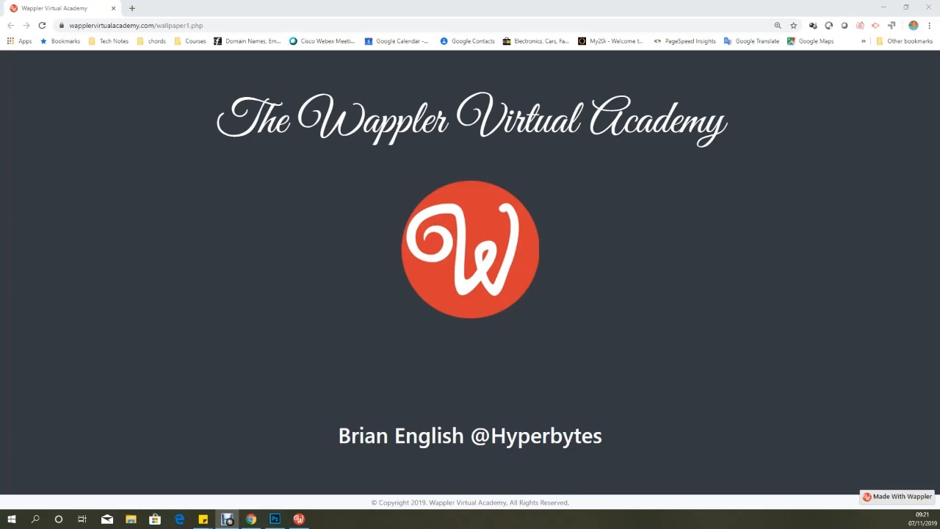
# Switch to Wappler, run the system check, and examine its NodeJS, Git and Docker Desktop results
pyautogui.click(299, 518)
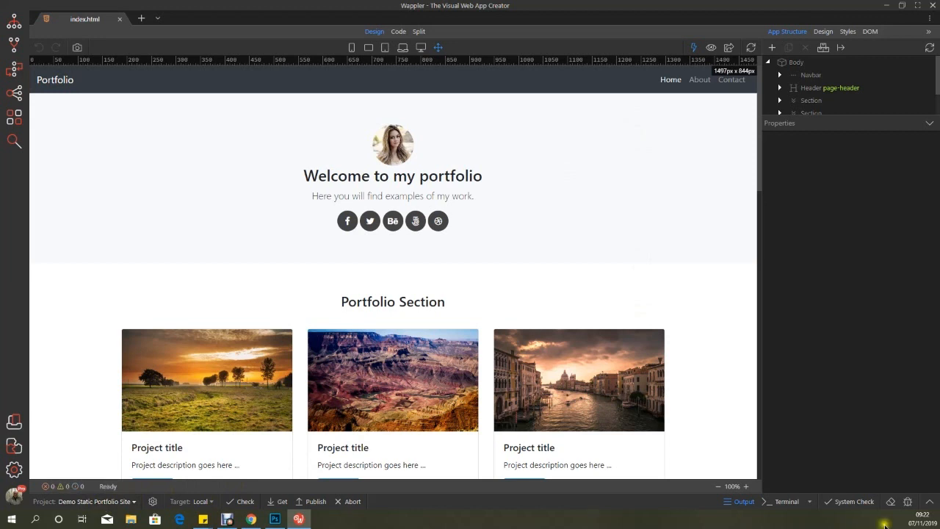
pyautogui.click(850, 504)
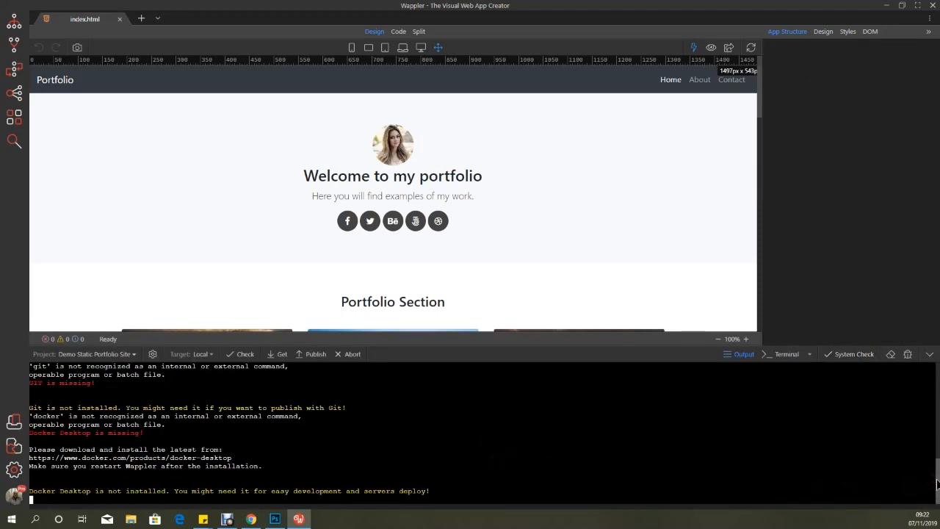
pyautogui.moveTo(937, 485); pyautogui.dragTo(938, 432)
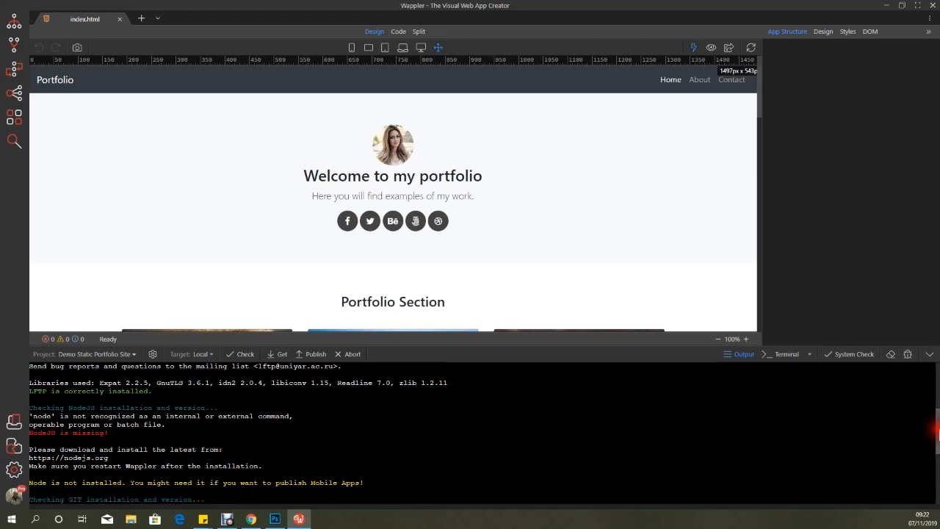
pyautogui.moveTo(938, 433)
pyautogui.mouseDown()
pyautogui.moveTo(938, 485)
pyautogui.moveTo(937, 435)
pyautogui.mouseUp()
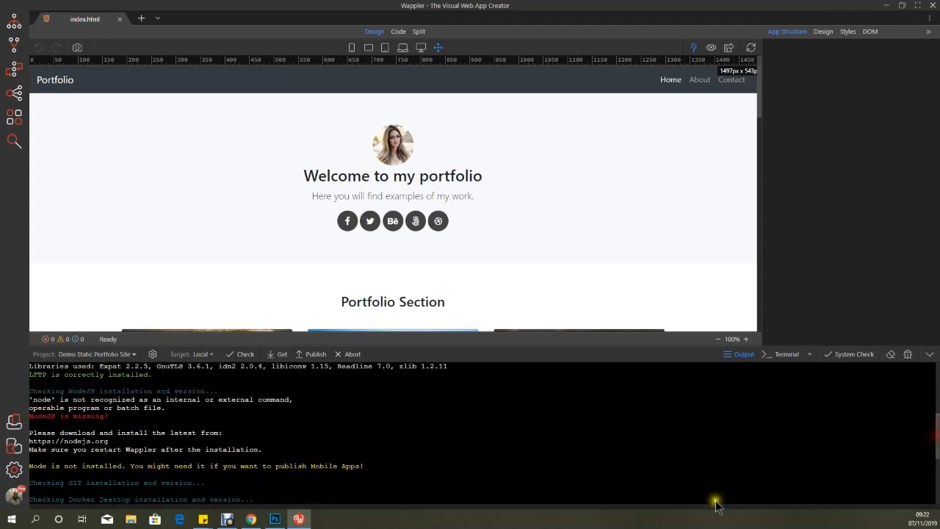
# Open nodejs.org from the system check output and download the 12.13.0 LTS Windows installer to the Downloads folder
pyautogui.click(81, 443)
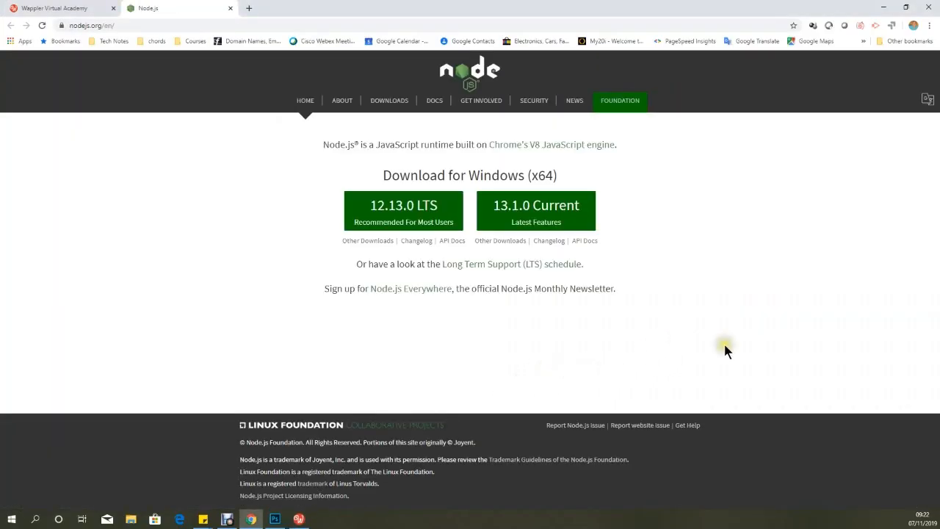
pyautogui.click(397, 217)
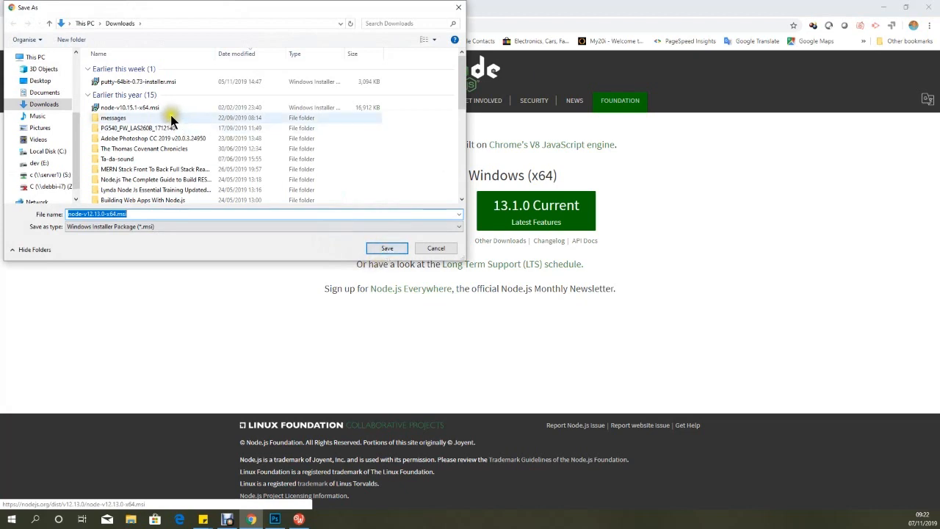
pyautogui.click(384, 249)
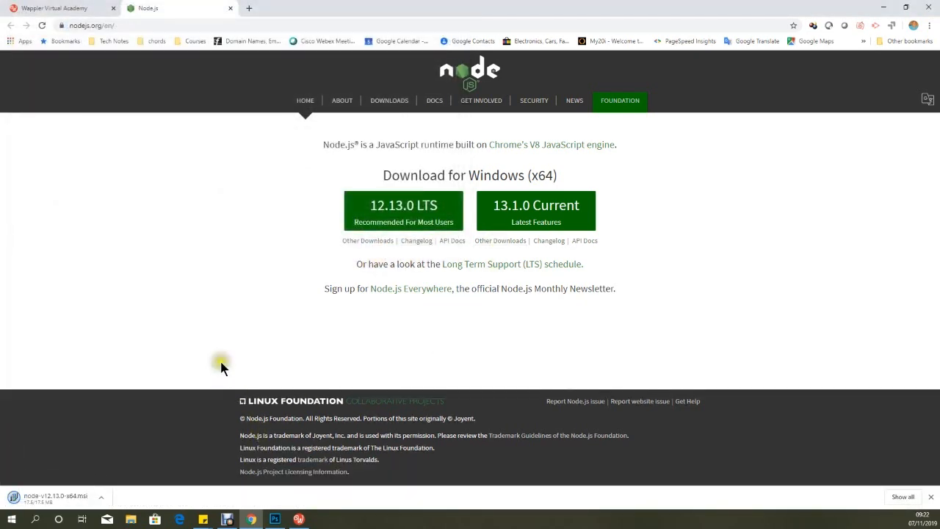
# Launch the downloaded Node.js installer and accept the terms of its license agreement
pyautogui.click(102, 498)
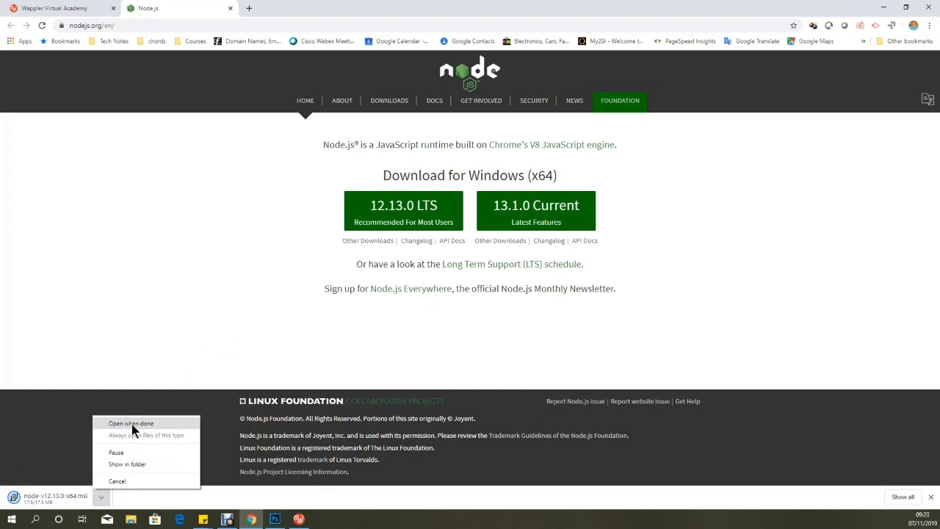
pyautogui.click(226, 354)
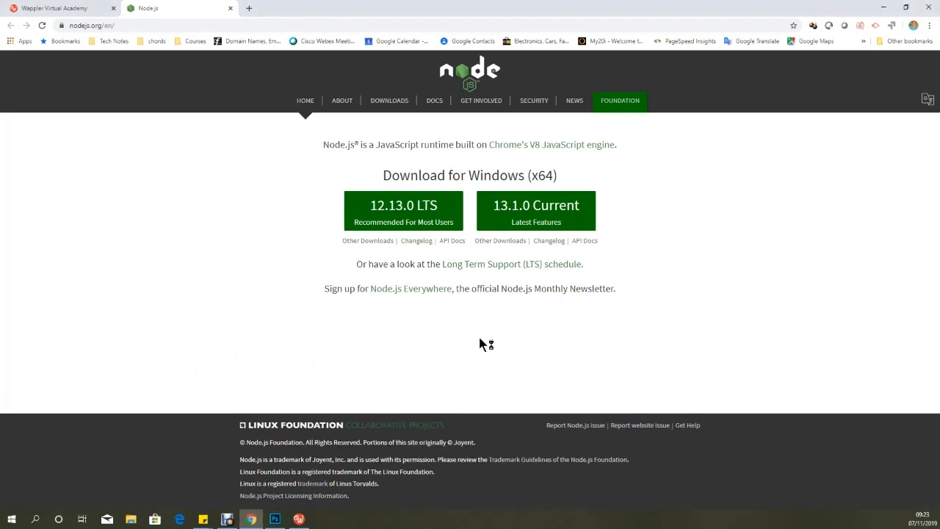
pyautogui.click(324, 519)
pyautogui.moveTo(495, 185); pyautogui.dragTo(589, 139)
pyautogui.click(658, 312)
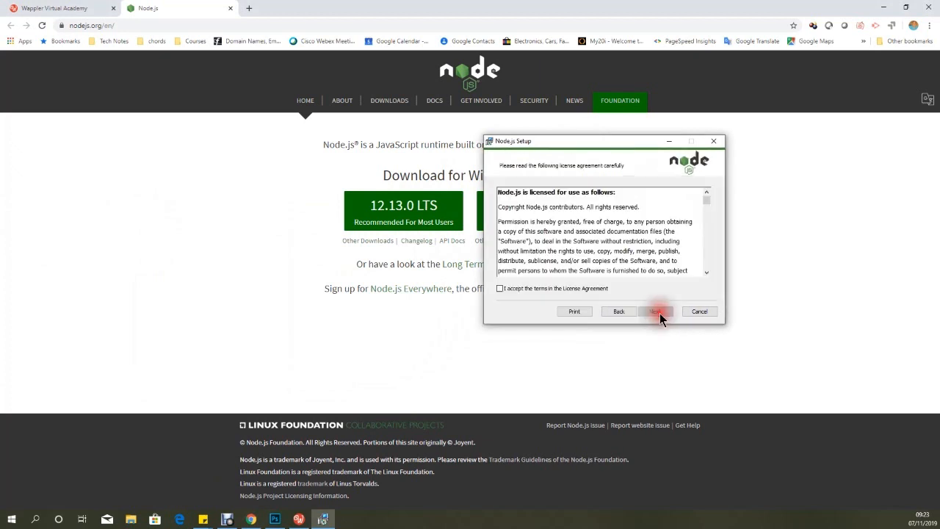
pyautogui.click(500, 288)
pyautogui.click(655, 312)
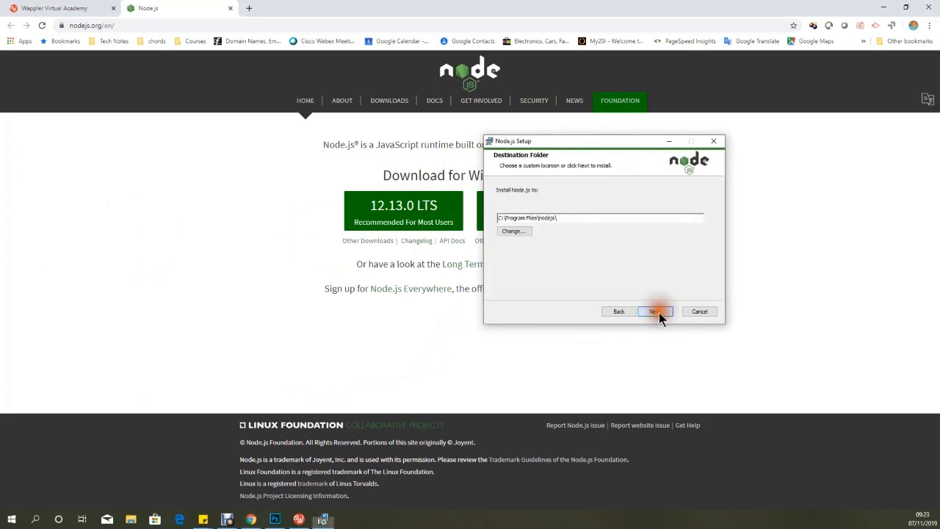
# Keep the default destination folder and set the Add to PATH feature to install on the local hard drive
pyautogui.click(661, 312)
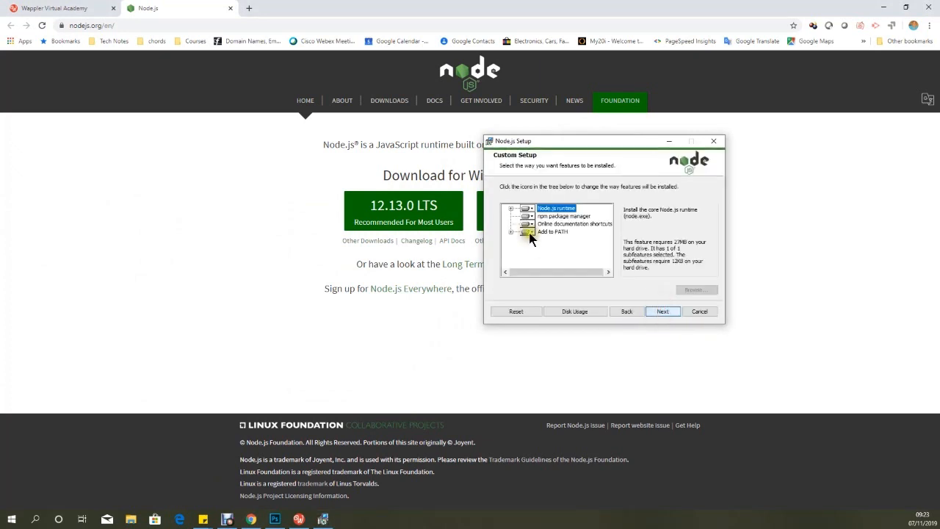
pyautogui.click(511, 231)
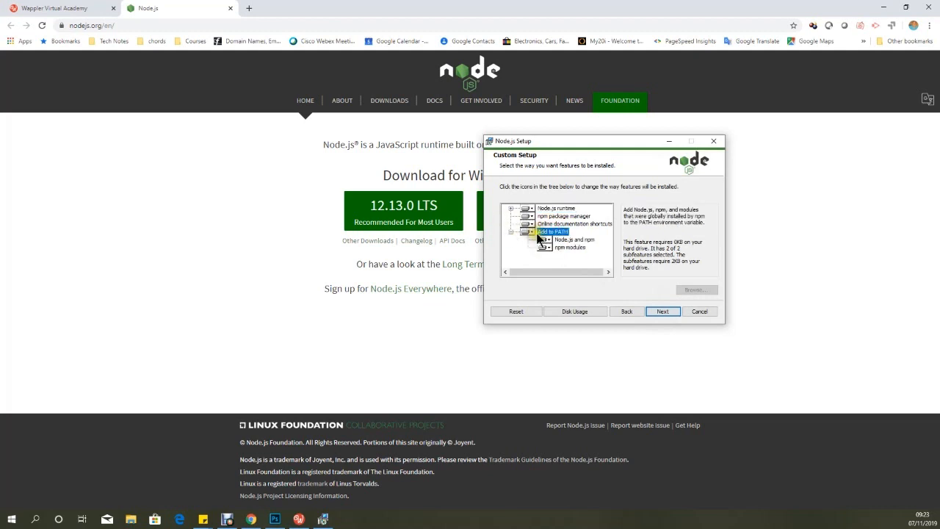
pyautogui.click(529, 232)
pyautogui.click(564, 241)
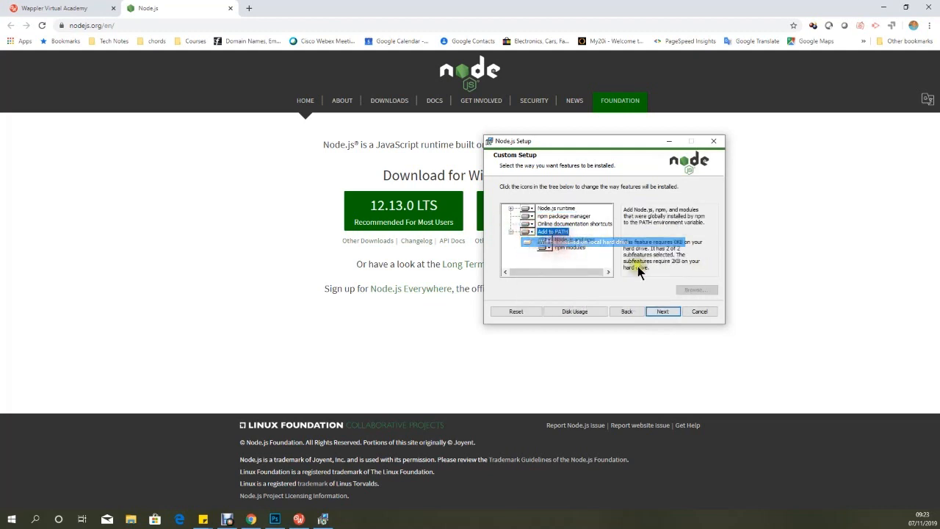
pyautogui.click(666, 311)
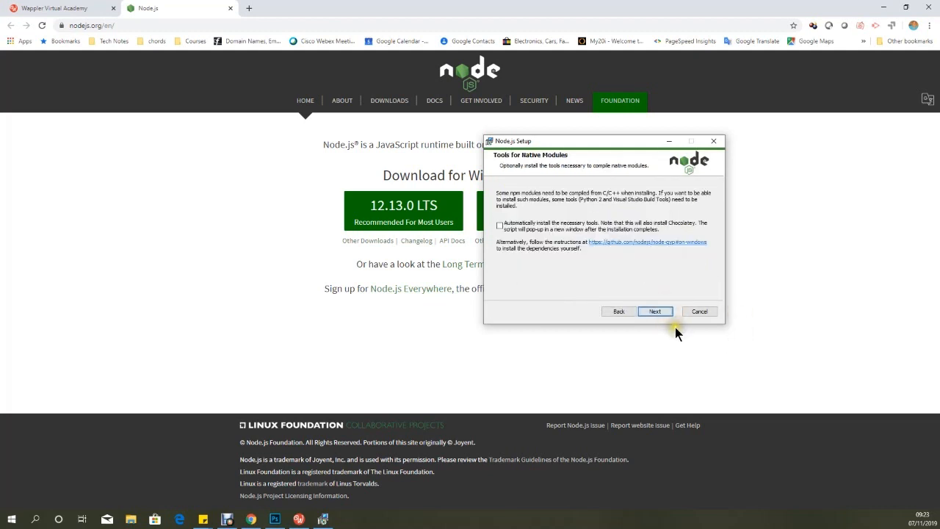
# Install Node.js without the optional native module tools and finish the setup wizard
pyautogui.click(658, 311)
pyautogui.click(649, 310)
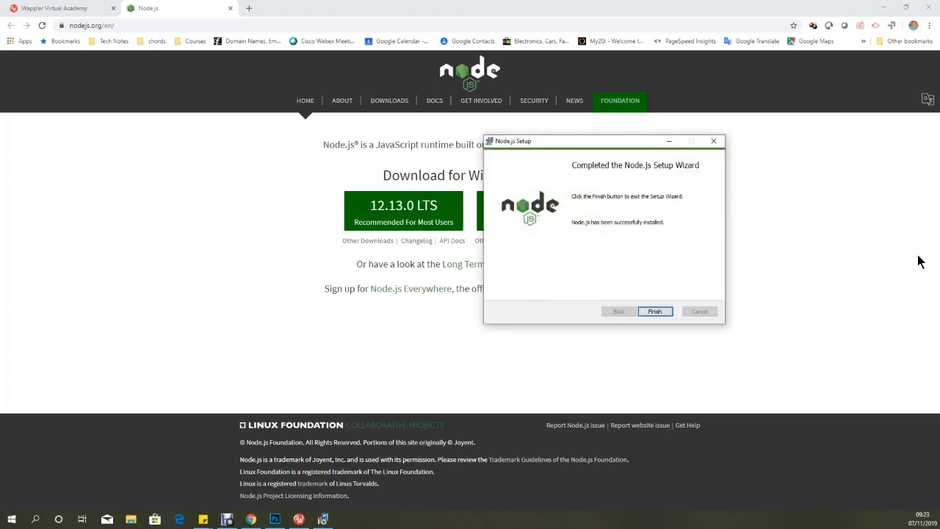
pyautogui.click(656, 312)
pyautogui.click(656, 312)
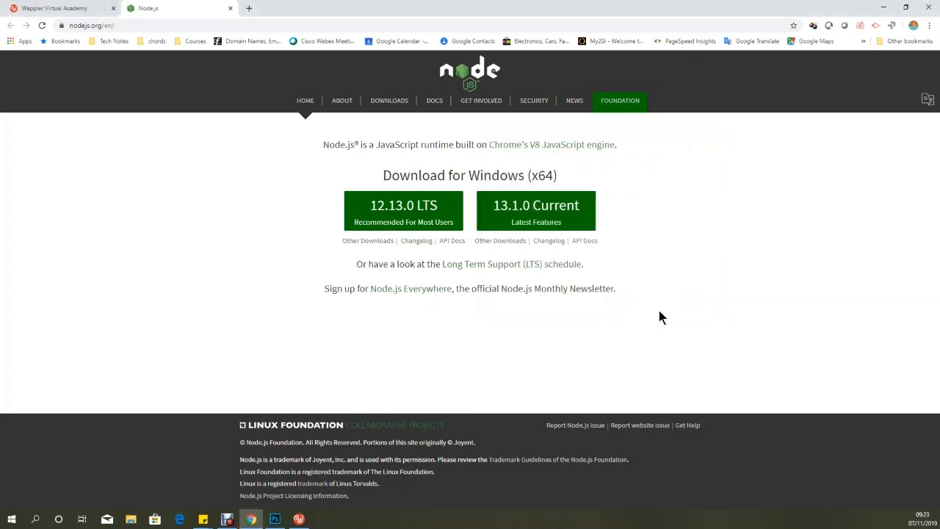
# Return to Wappler, clear the output, and rerun the system check to examine the NodeJS result
pyautogui.click(880, 7)
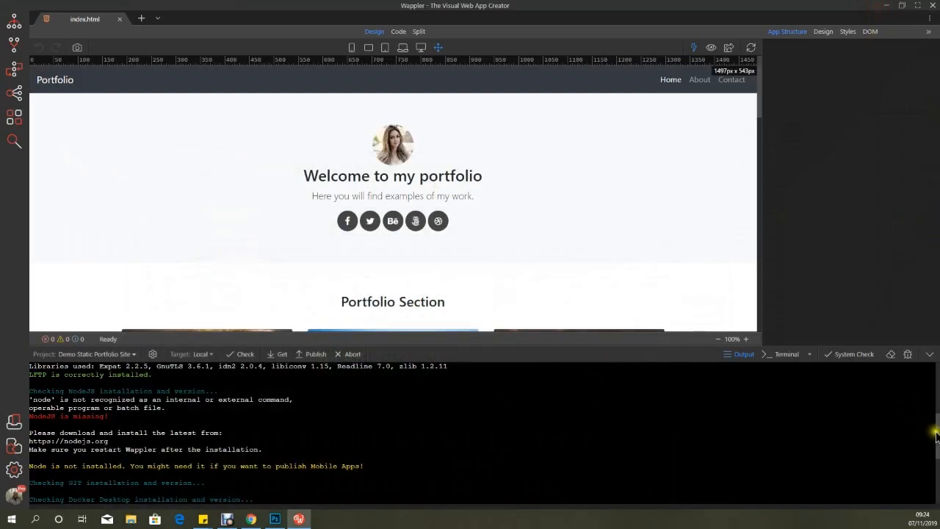
pyautogui.click(890, 354)
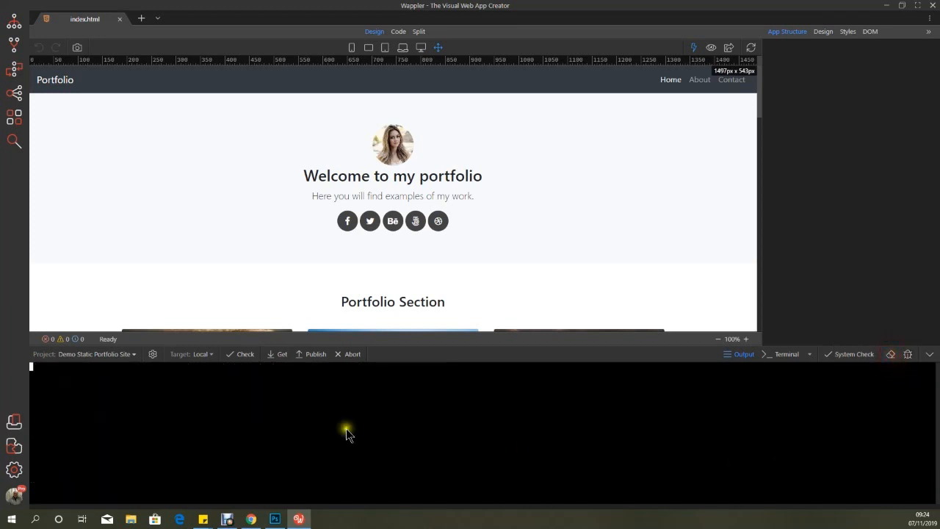
pyautogui.click(854, 354)
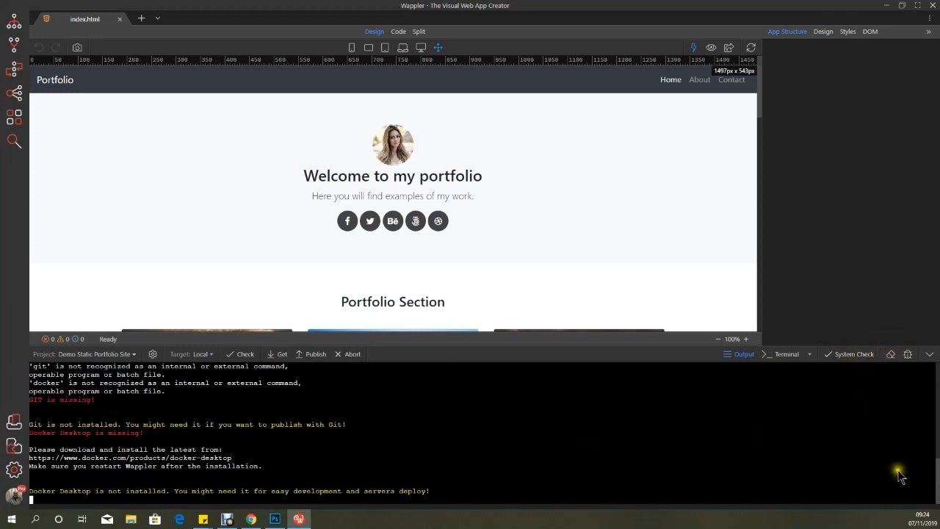
pyautogui.moveTo(938, 477); pyautogui.dragTo(937, 441)
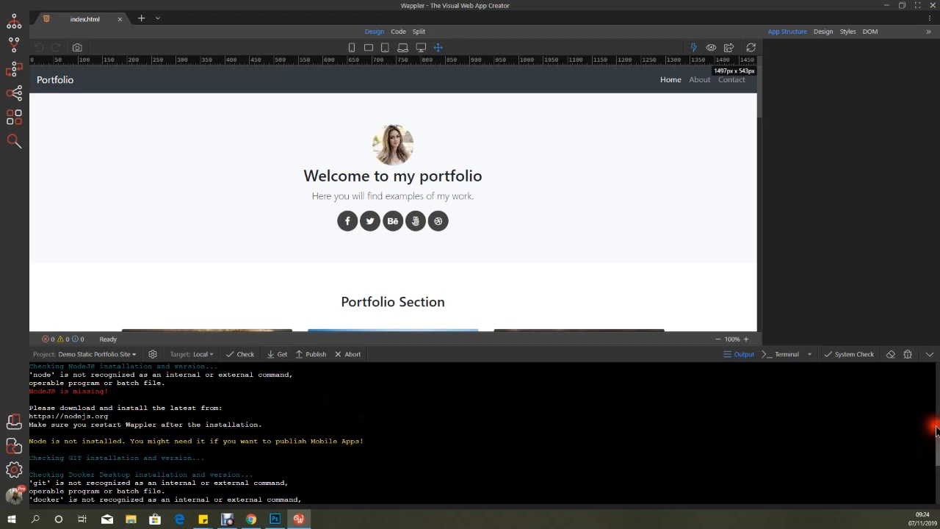
# Restart Wappler, enlarge its window to fill the screen, and rerun the system check to examine the NodeJS result
pyautogui.click(934, 6)
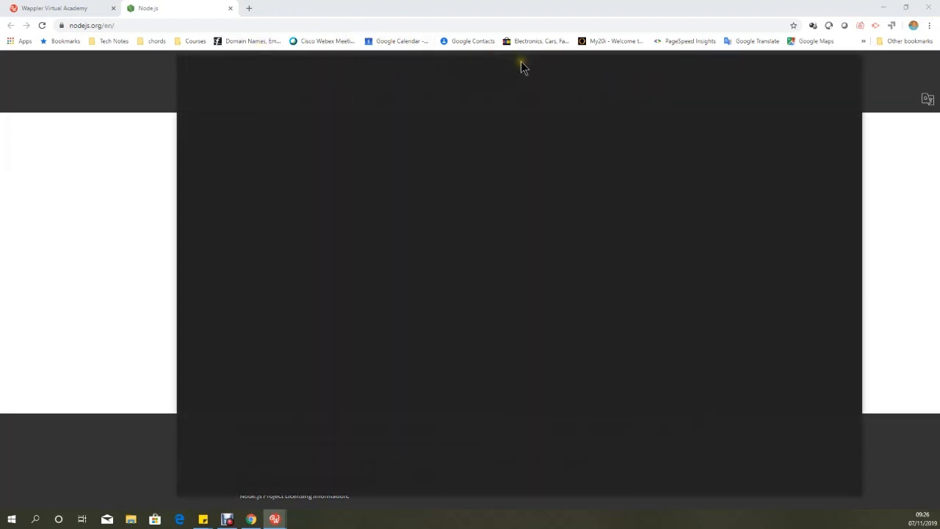
pyautogui.moveTo(275, 519)
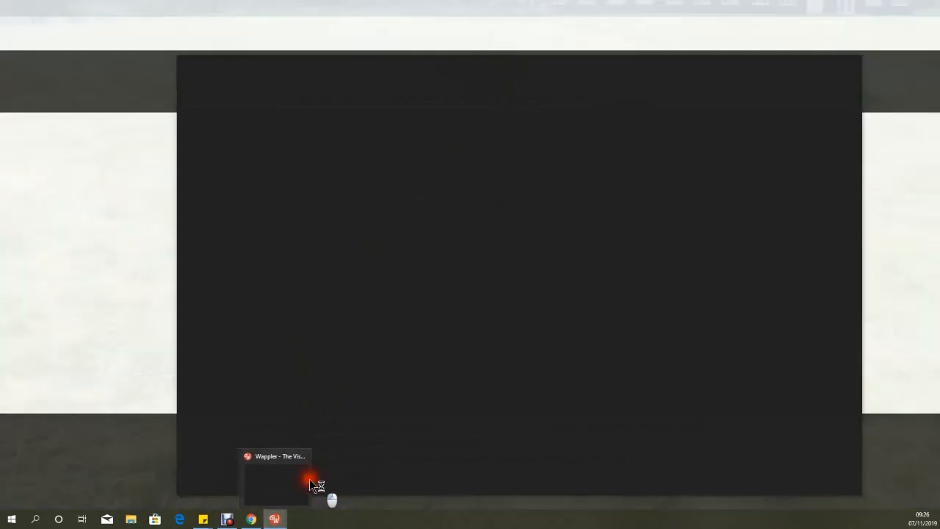
pyautogui.click(309, 479)
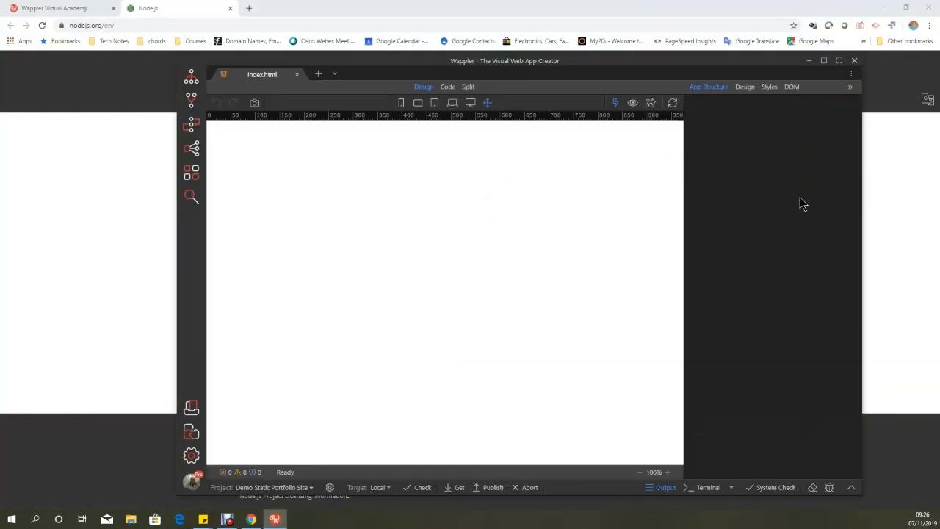
pyautogui.click(839, 60)
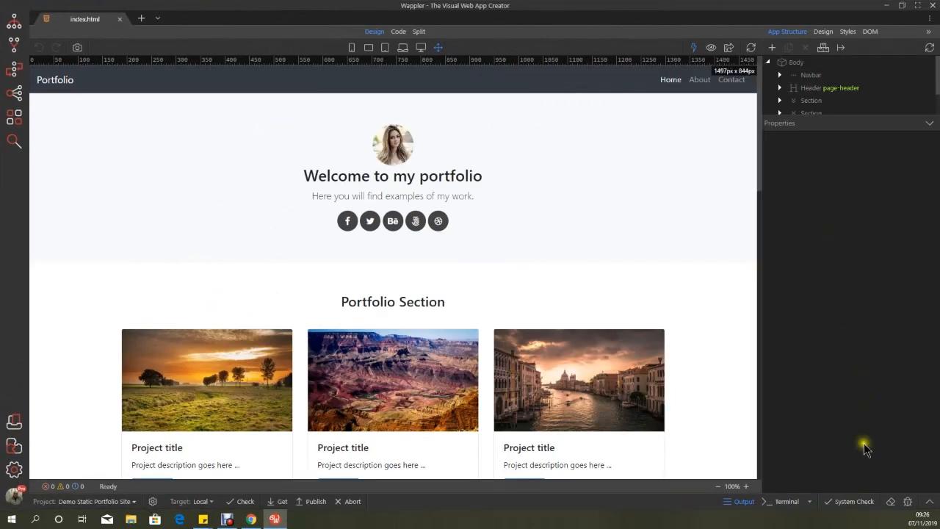
pyautogui.click(844, 502)
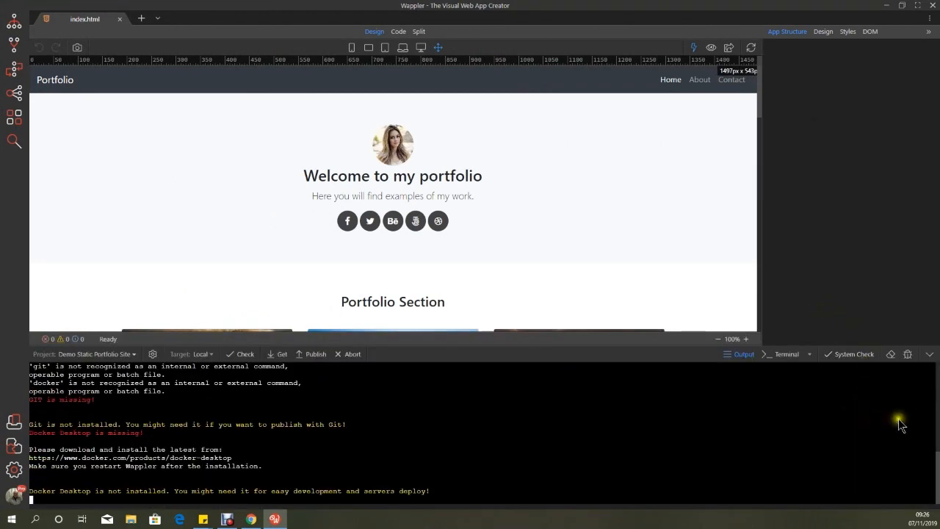
pyautogui.moveTo(935, 474); pyautogui.dragTo(934, 436)
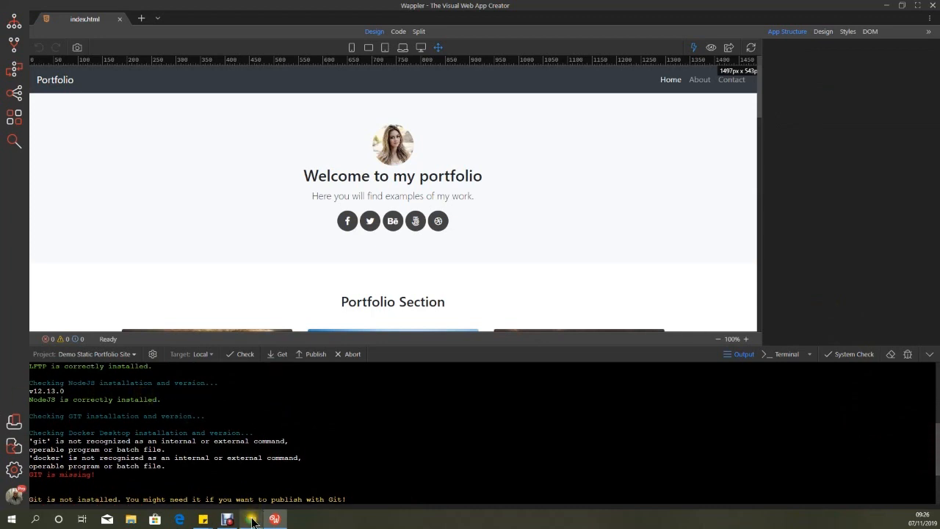
# Switch to Chrome and search the web for "git install windows"
pyautogui.moveTo(252, 520)
pyautogui.click(252, 520)
pyautogui.click(151, 28)
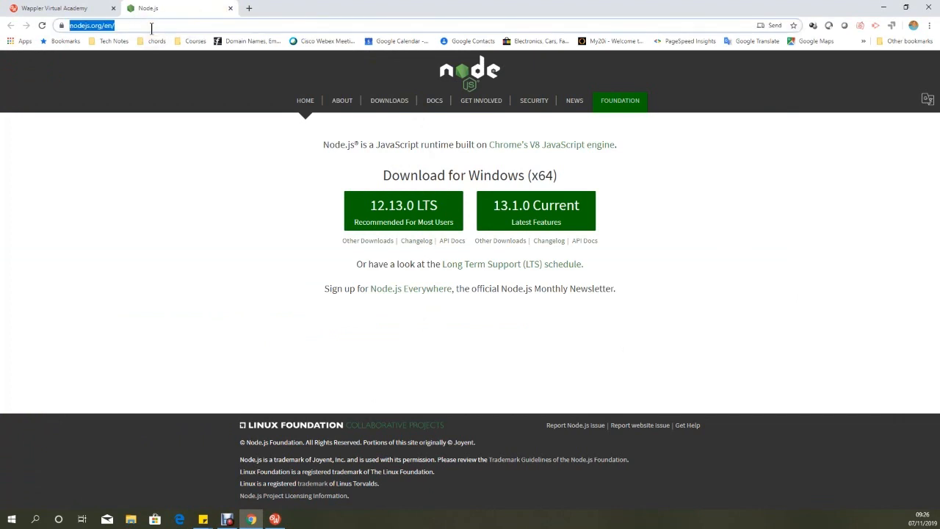
pyautogui.write('git i')
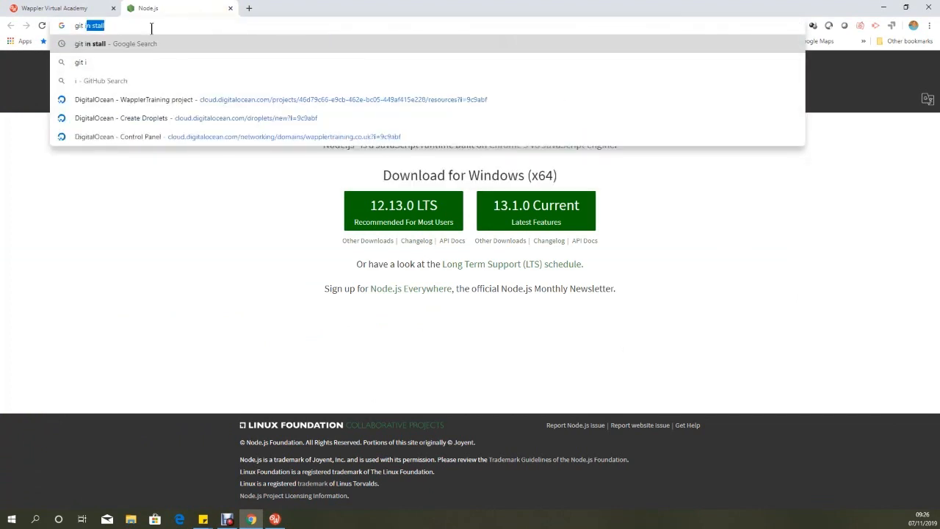
pyautogui.write('nstall winmdows')
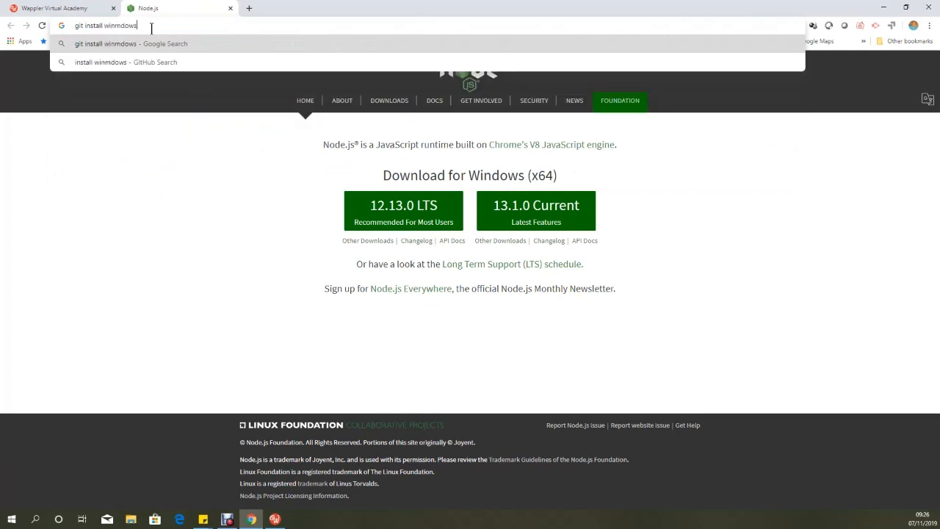
pyautogui.press('BackSpace')
pyautogui.press('BackSpace')
pyautogui.press('BackSpace')
pyautogui.press('BackSpace')
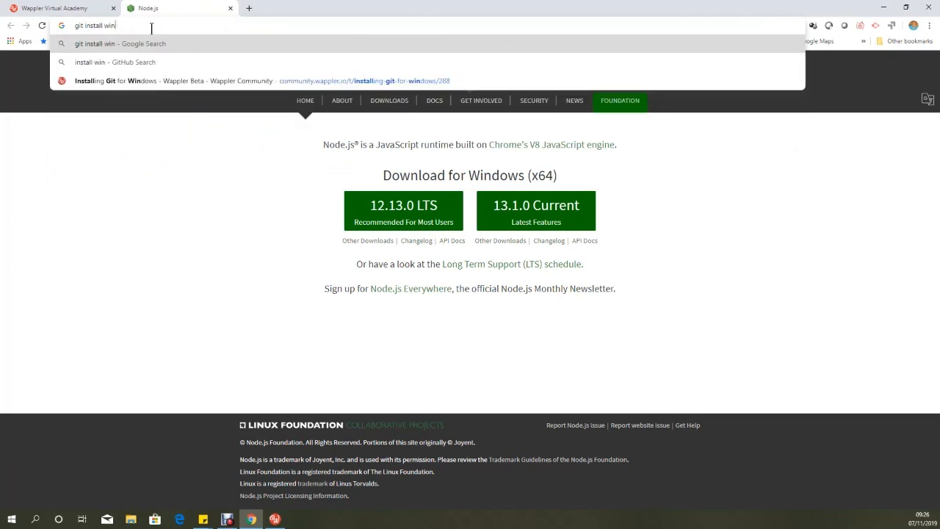
pyautogui.write('dows')
pyautogui.press('Return')
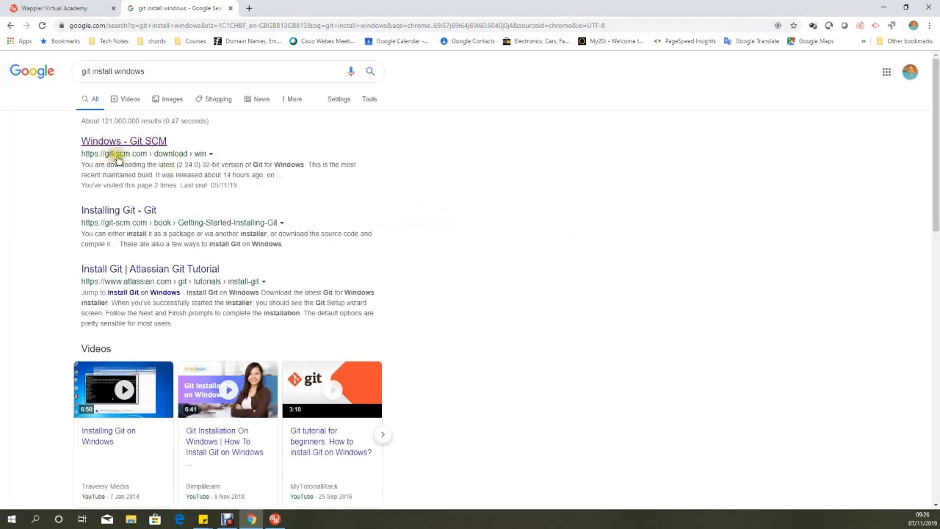
# Download Git-2.24.0.2-64-bit.exe from the Git SCM Windows page to the Downloads folder and launch the installer
pyautogui.click(148, 143)
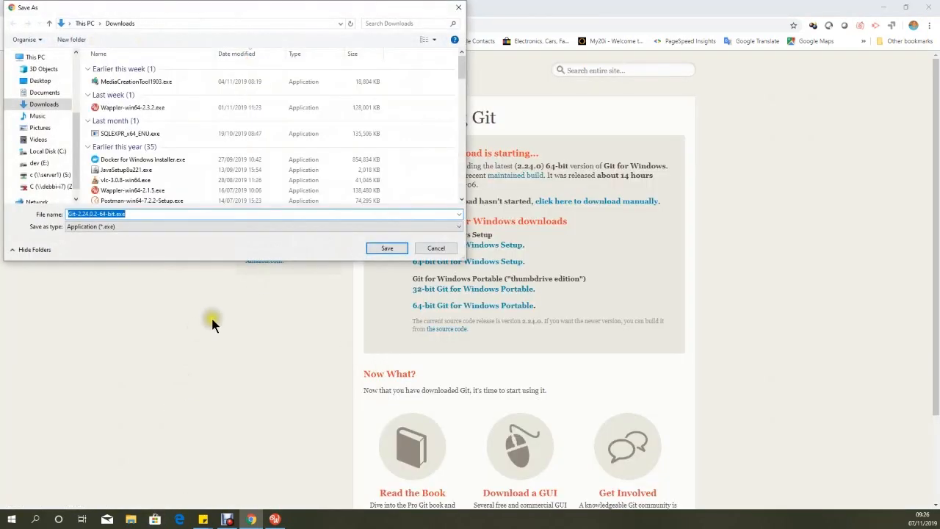
pyautogui.click(387, 249)
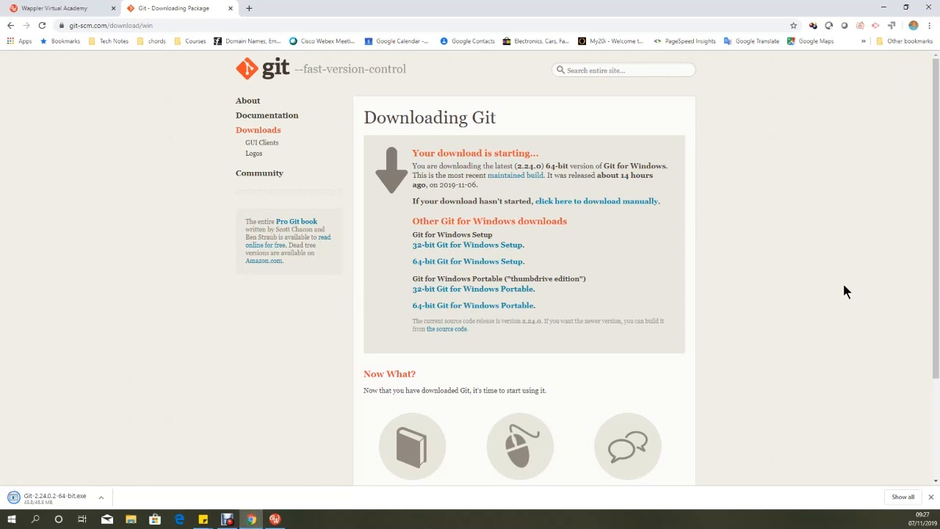
pyautogui.click(101, 497)
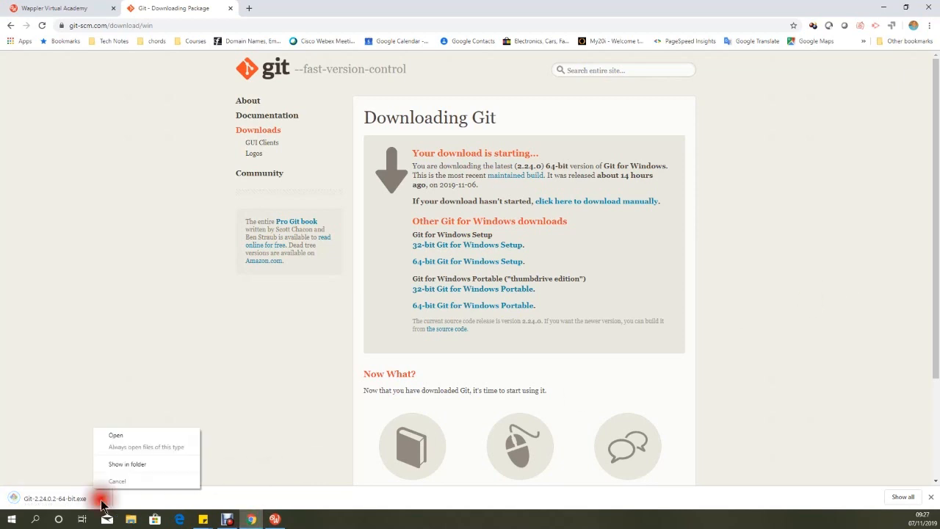
pyautogui.click(125, 435)
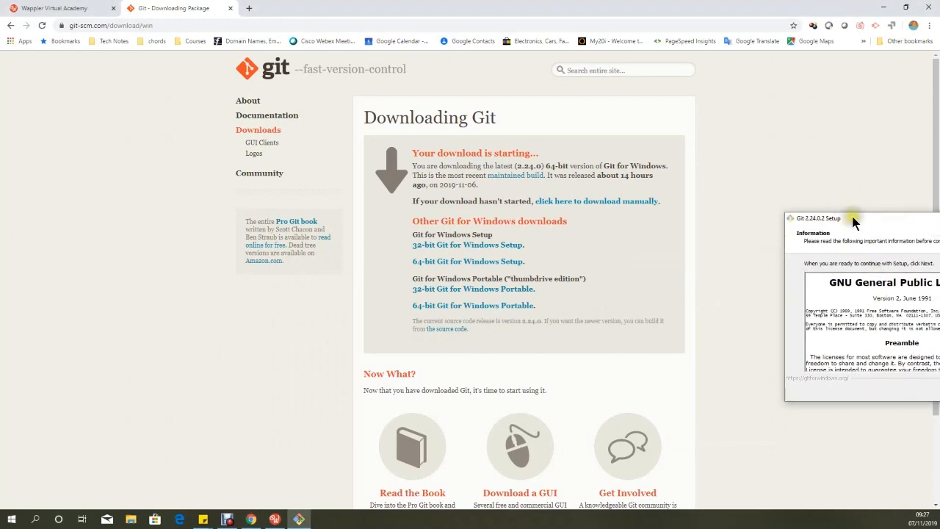
# Accept the Git license, install into the existing C:\Program Files\Git folder, and keep the default components, Start Menu folder and editor
pyautogui.moveTo(852, 216); pyautogui.dragTo(450, 141)
pyautogui.click(559, 315)
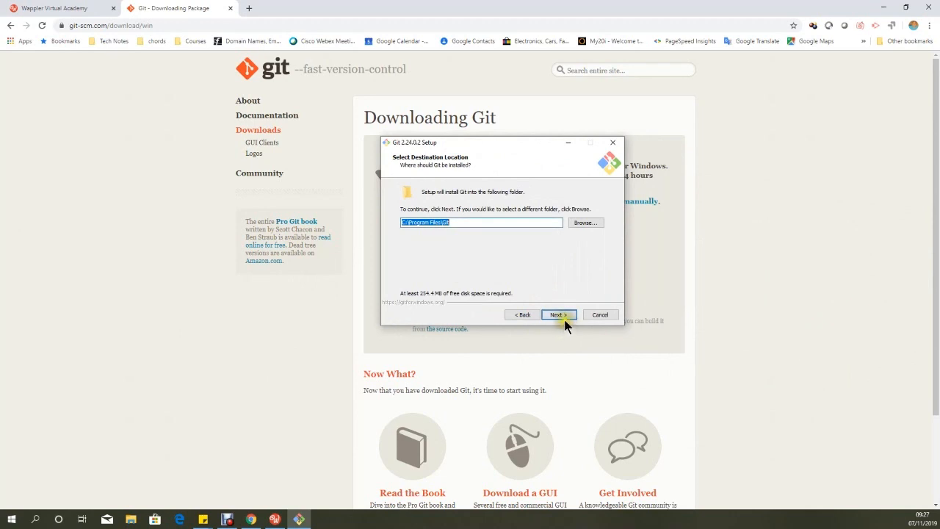
pyautogui.click(557, 314)
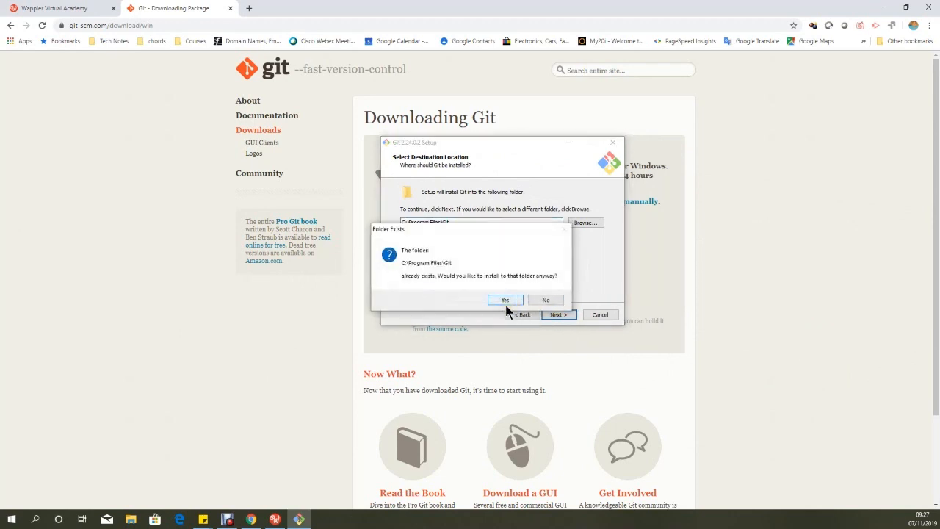
pyautogui.click(506, 301)
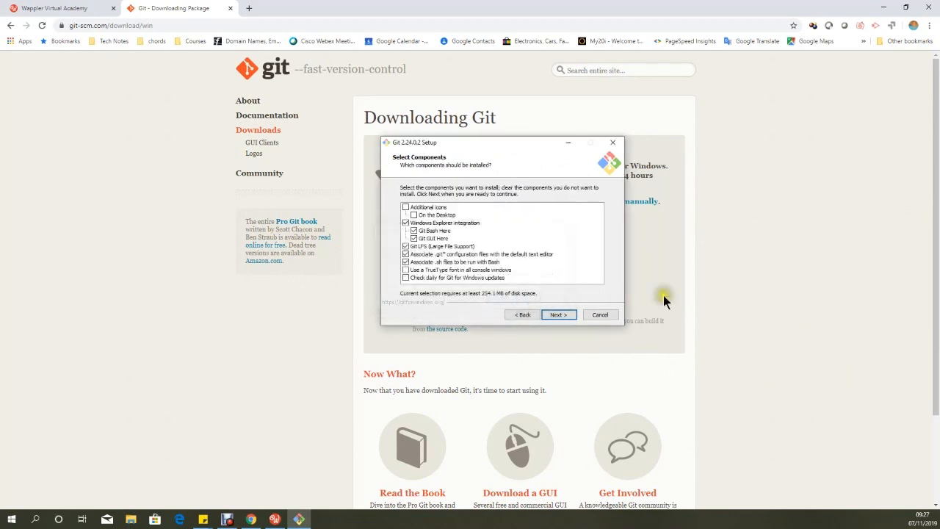
pyautogui.click(557, 314)
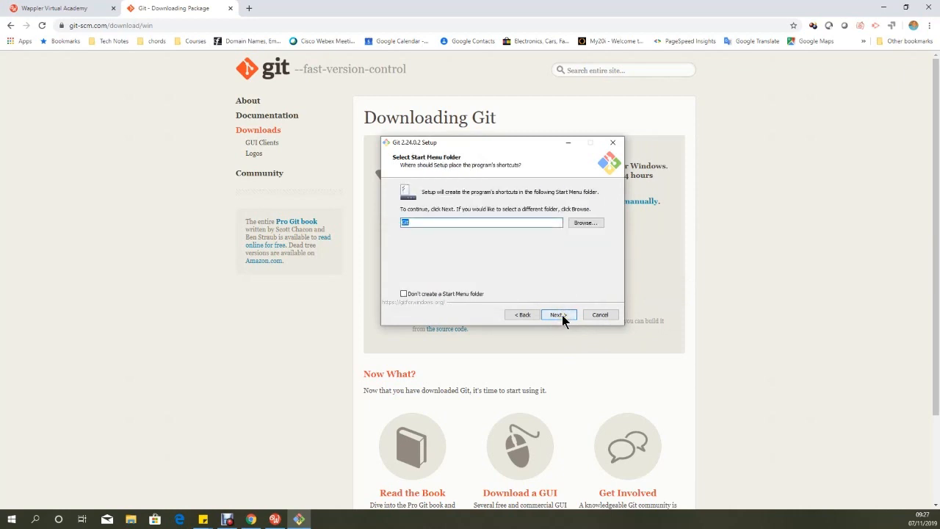
pyautogui.click(562, 315)
pyautogui.click(562, 314)
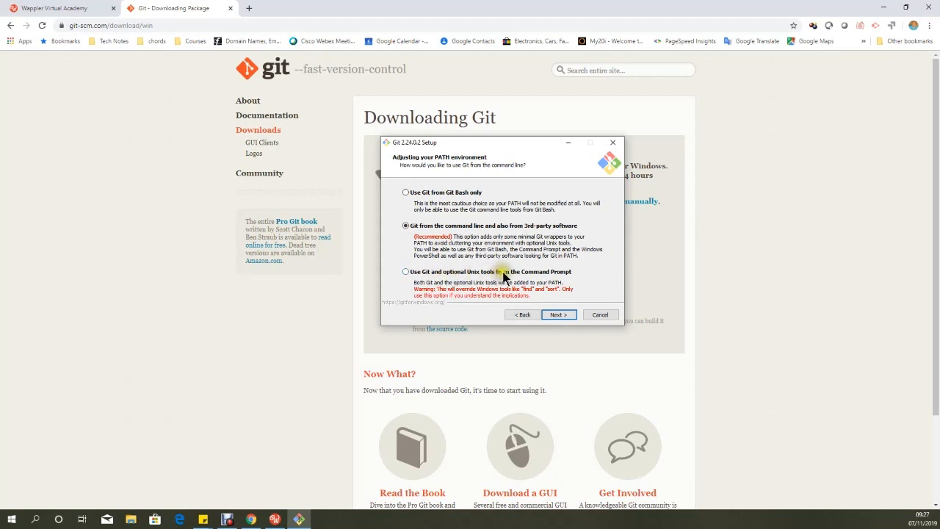
# Keep Git usable from the command line and 3rd-party software with the OpenSSL library and remaining defaults, and finish without opening the release notes
pyautogui.click(560, 315)
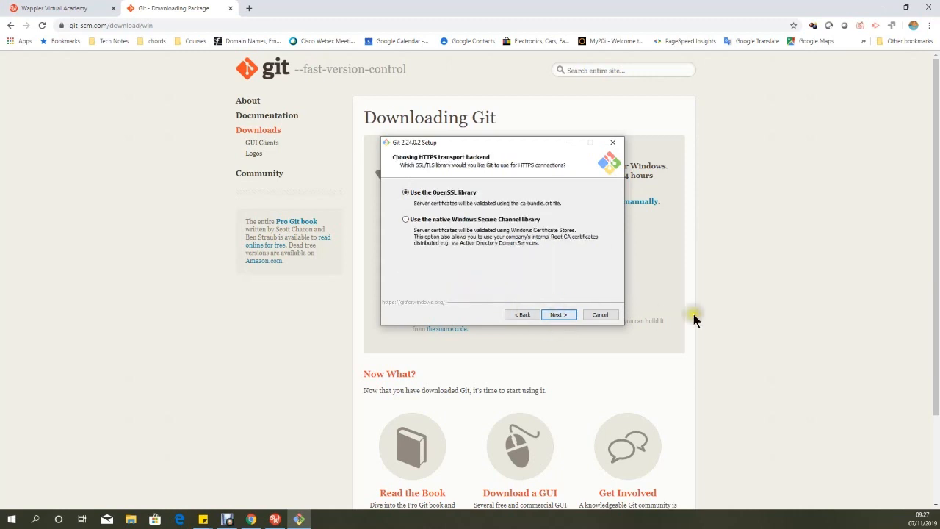
pyautogui.click(561, 316)
pyautogui.click(558, 314)
pyautogui.click(556, 313)
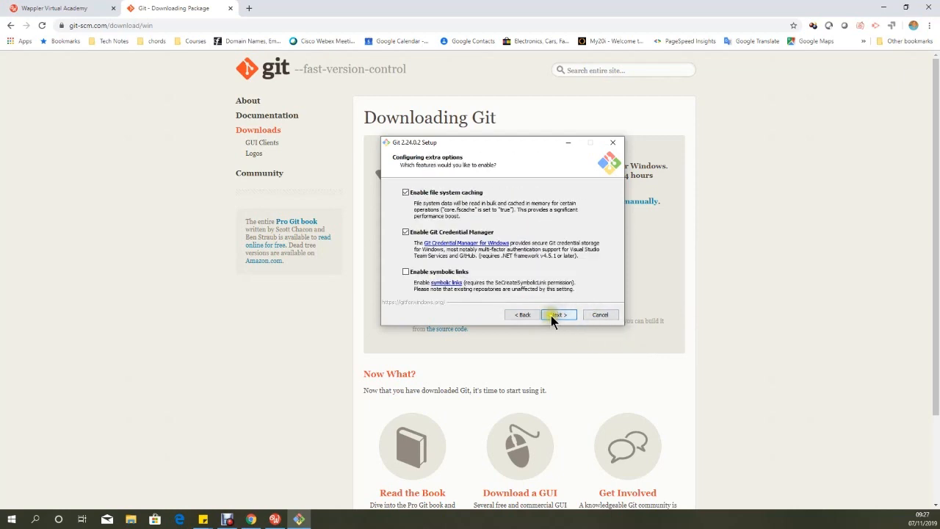
pyautogui.click(556, 314)
pyautogui.click(560, 315)
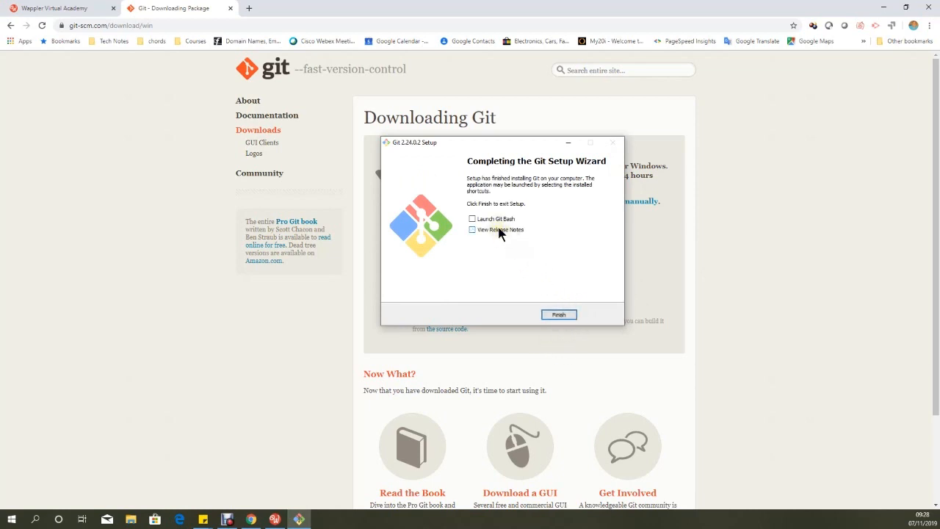
pyautogui.click(551, 313)
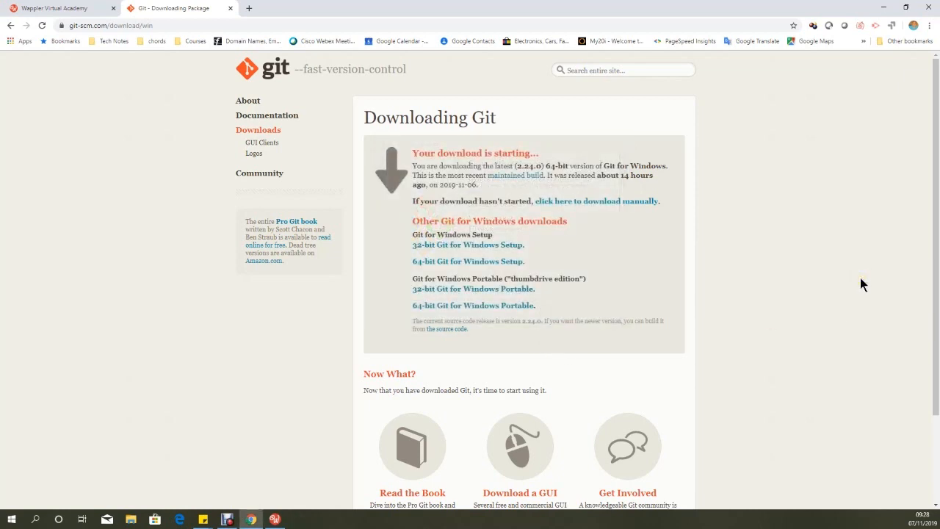
# Return to Wappler, clear the output, and rerun the system check to examine the GIT and Docker Desktop results
pyautogui.click(274, 520)
pyautogui.click(852, 354)
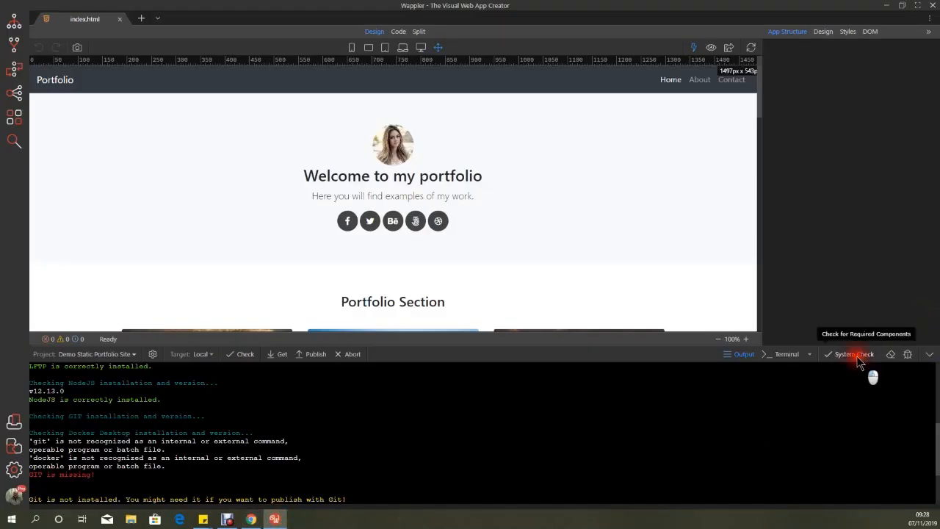
pyautogui.click(854, 312)
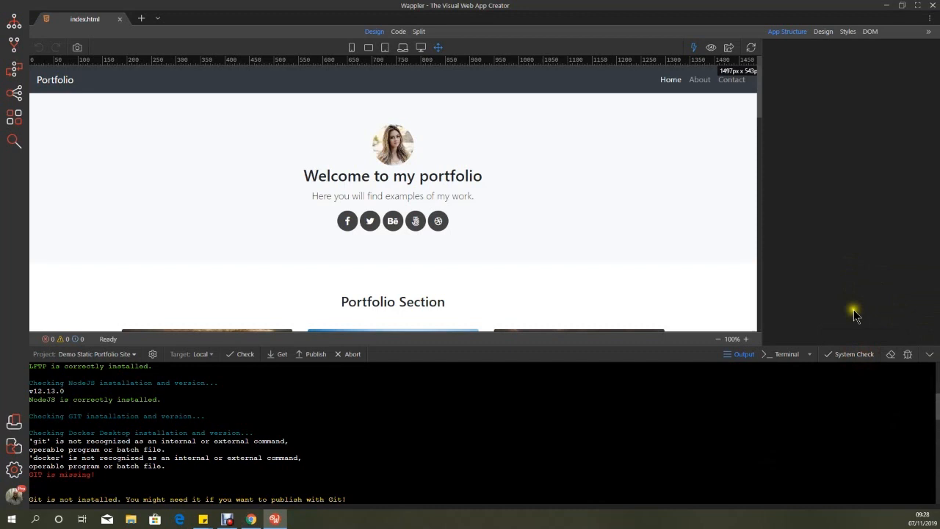
pyautogui.click(852, 358)
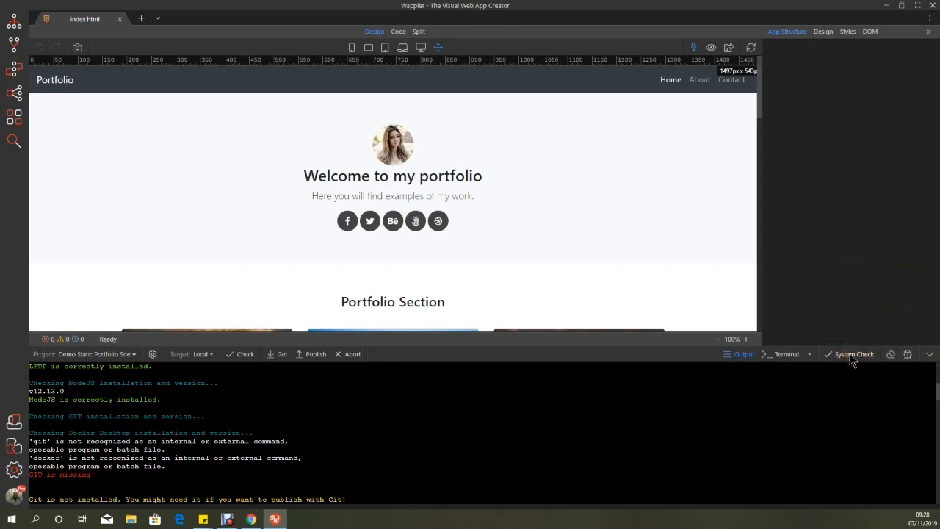
pyautogui.click(901, 368)
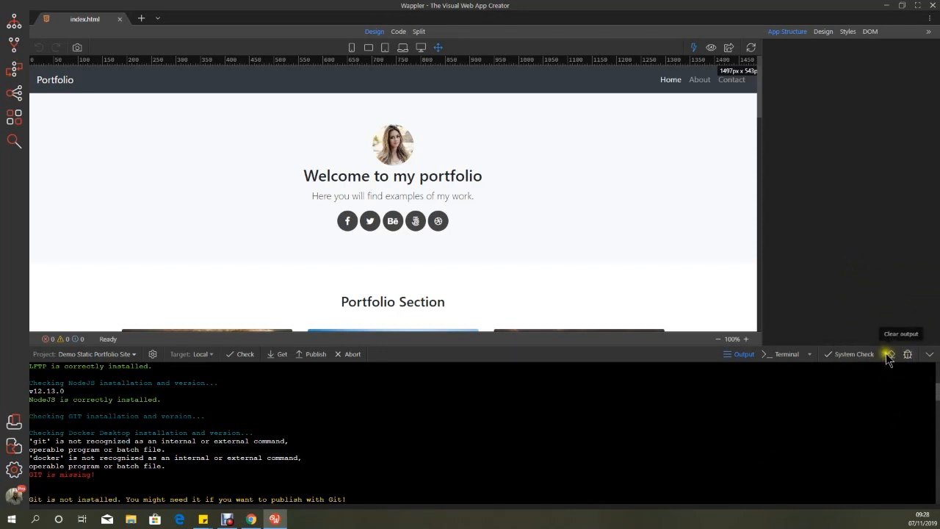
pyautogui.click(891, 355)
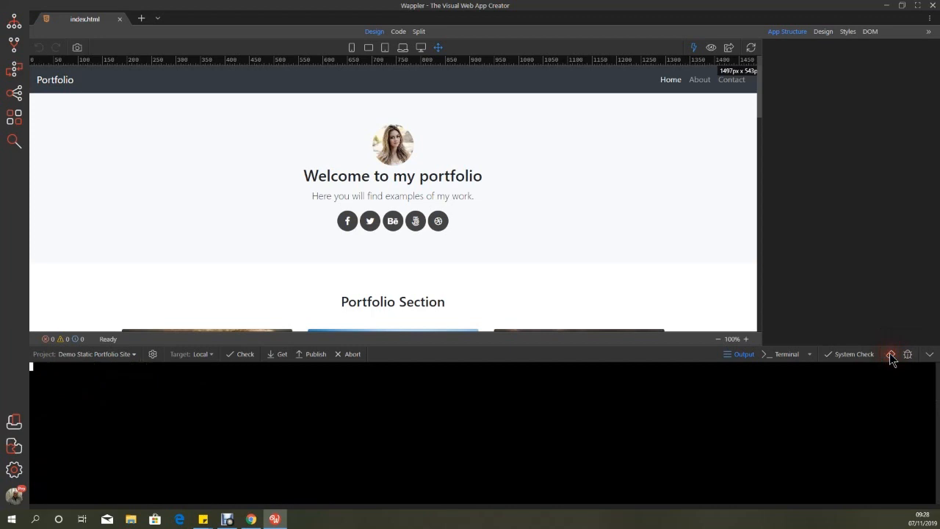
pyautogui.click(852, 356)
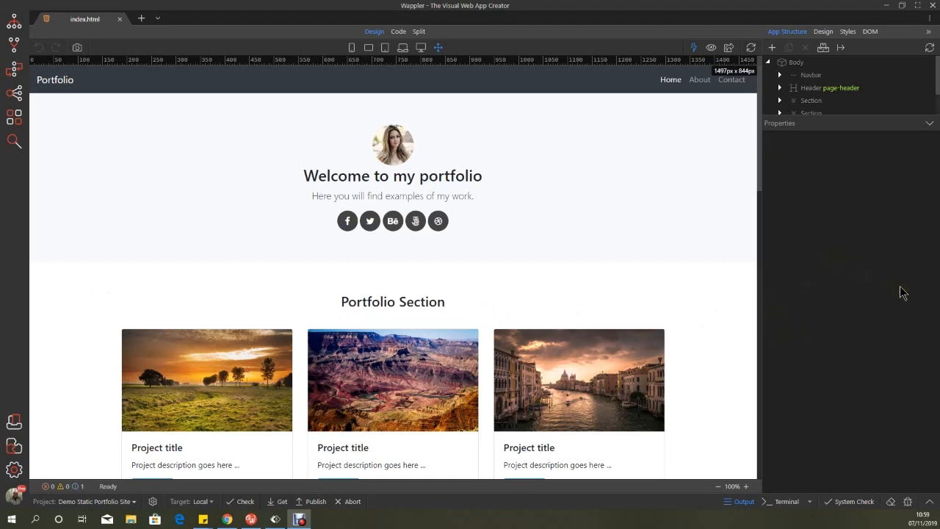
pyautogui.click(848, 504)
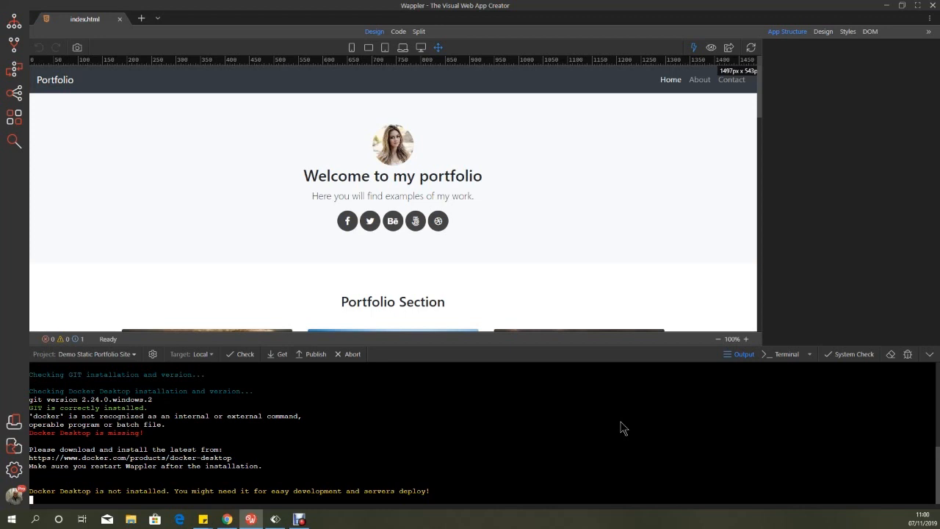
# Follow the system check's Docker Desktop link to Docker Hub, log out of the account there, and close the Docker pages
pyautogui.click(125, 460)
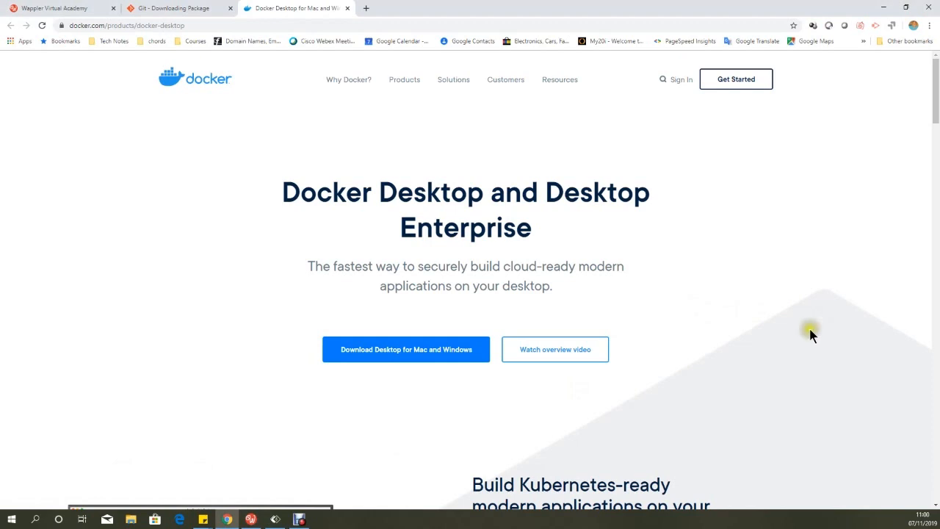
pyautogui.click(393, 351)
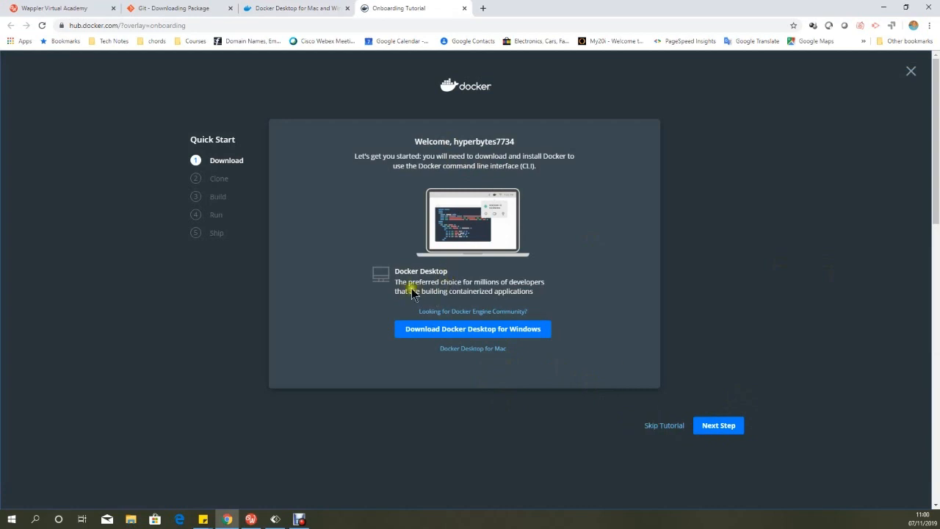
pyautogui.click(911, 71)
pyautogui.click(711, 85)
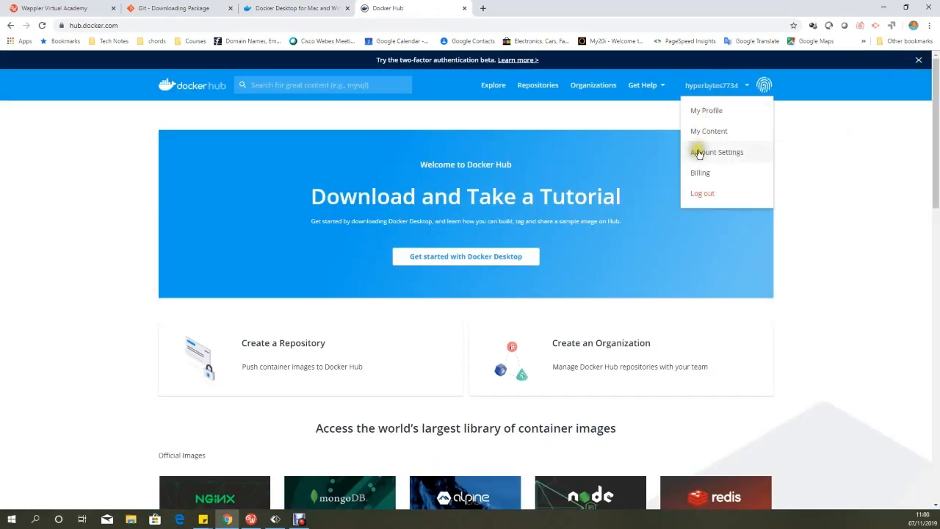
pyautogui.click(702, 194)
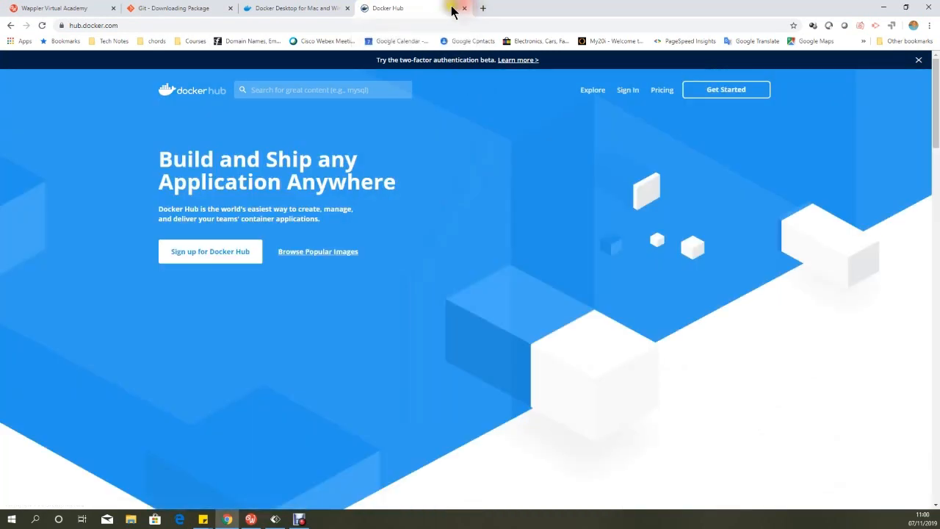
pyautogui.click(346, 8)
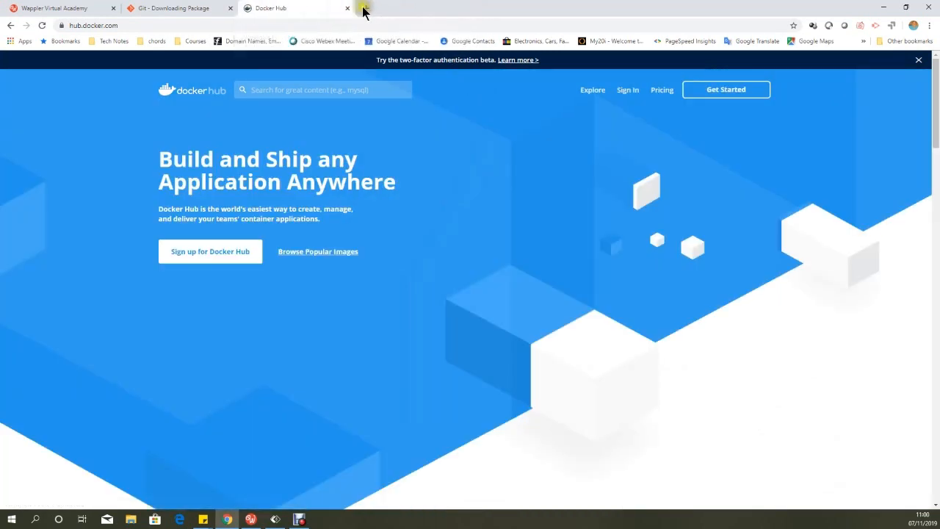
pyautogui.click(347, 8)
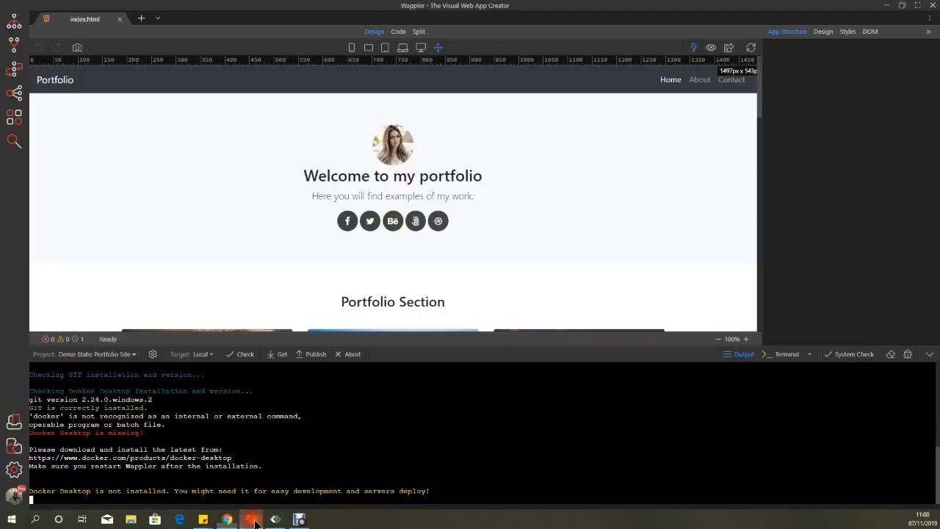
# Reopen the Docker Desktop link from Wappler to examine the Docker ID sign-up form, and close the Docker pages
pyautogui.click(250, 519)
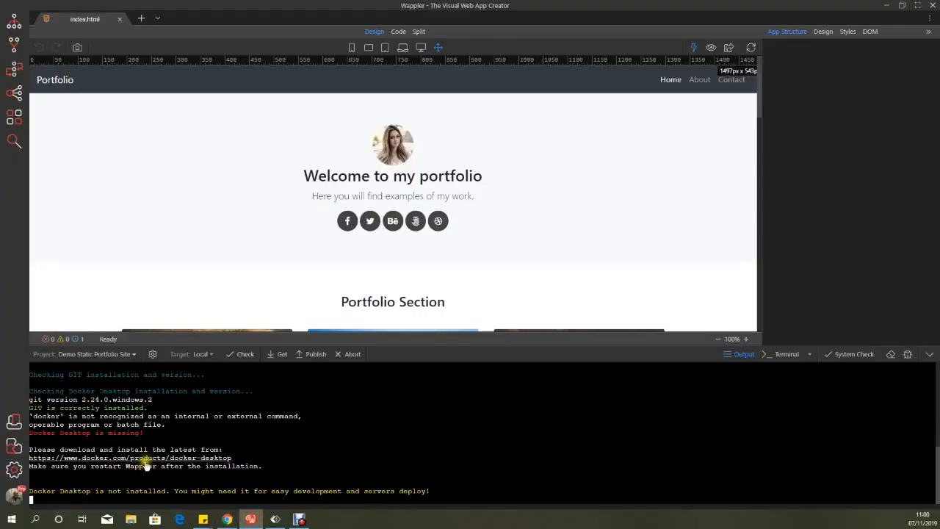
pyautogui.click(143, 458)
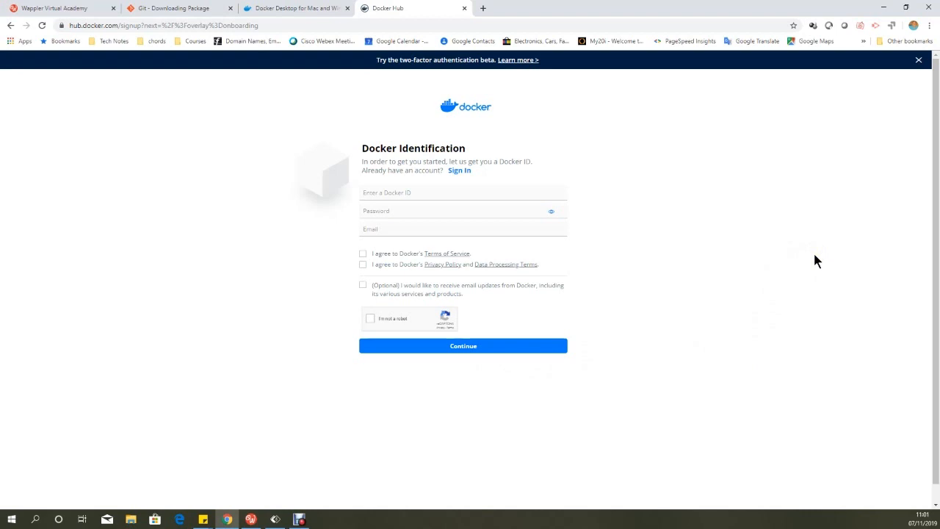
pyautogui.click(467, 9)
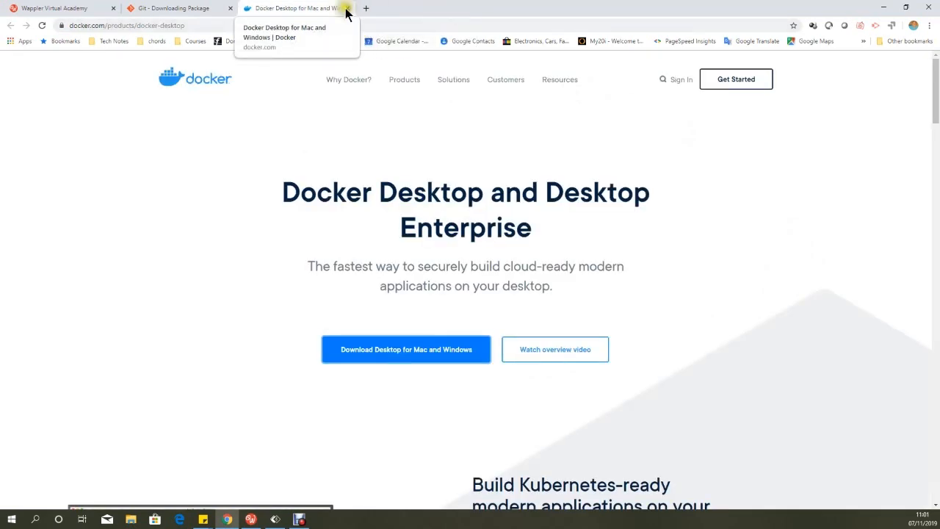
pyautogui.click(348, 8)
# From Wappler's Docker Desktop link, sign in with the saved Docker ID and save the Docker Desktop installer for Windows to Downloads
pyautogui.click(251, 520)
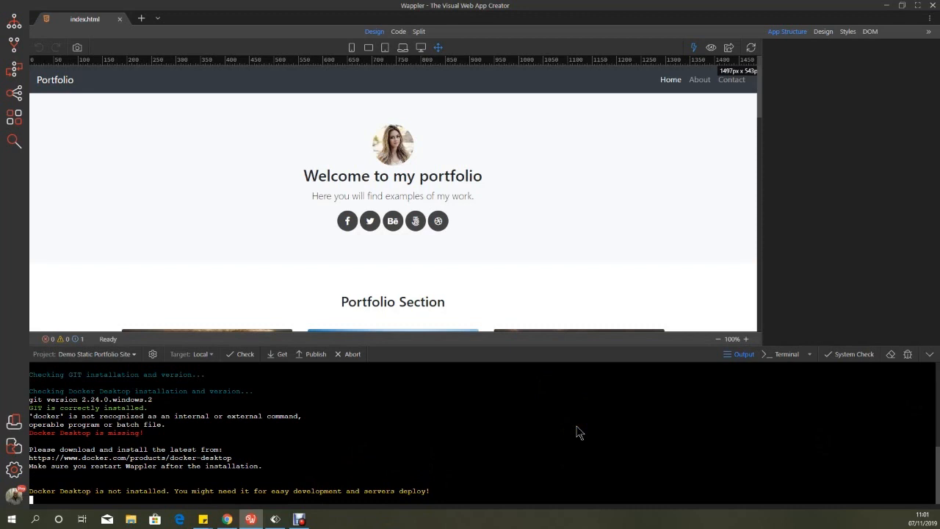
pyautogui.click(142, 457)
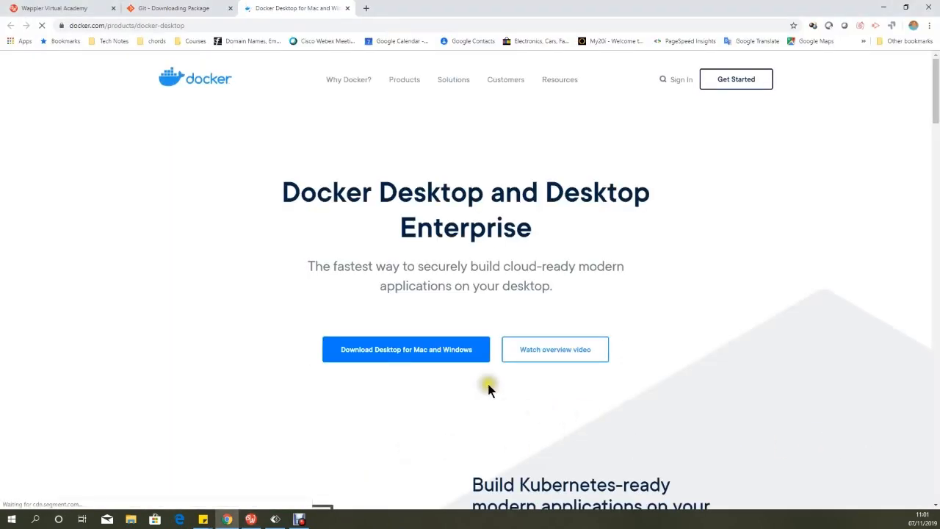
pyautogui.click(424, 359)
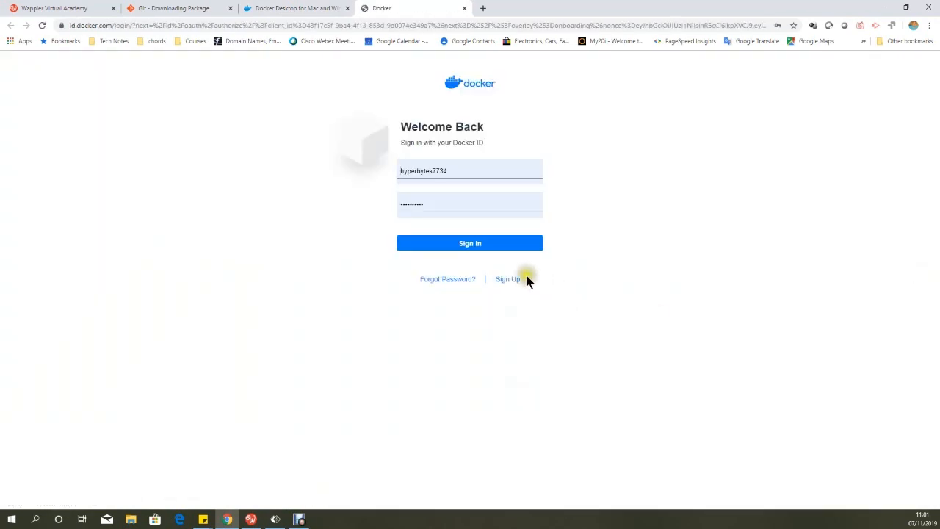
pyautogui.click(455, 244)
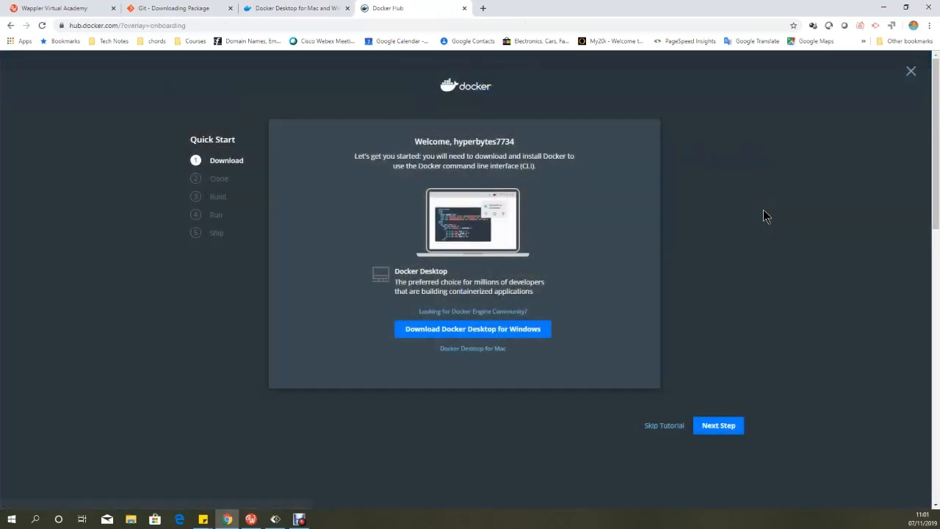
pyautogui.click(478, 330)
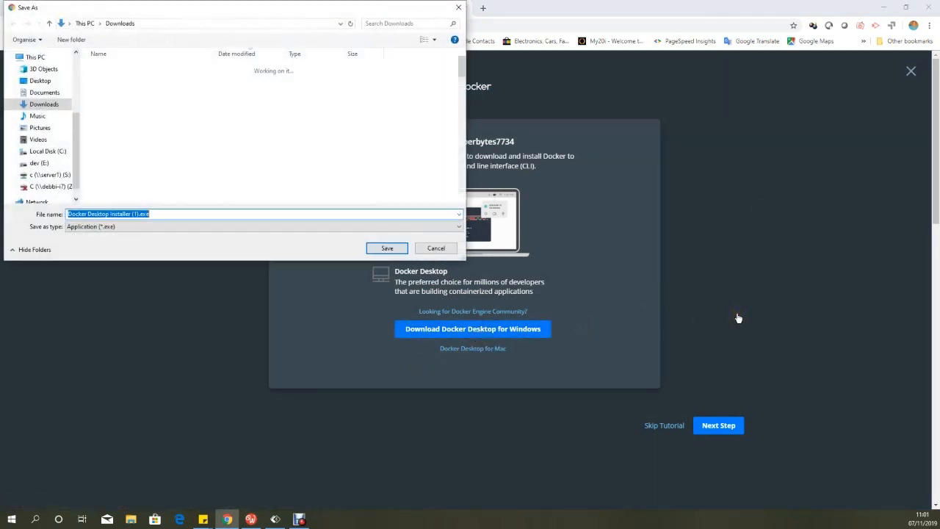
pyautogui.click(389, 250)
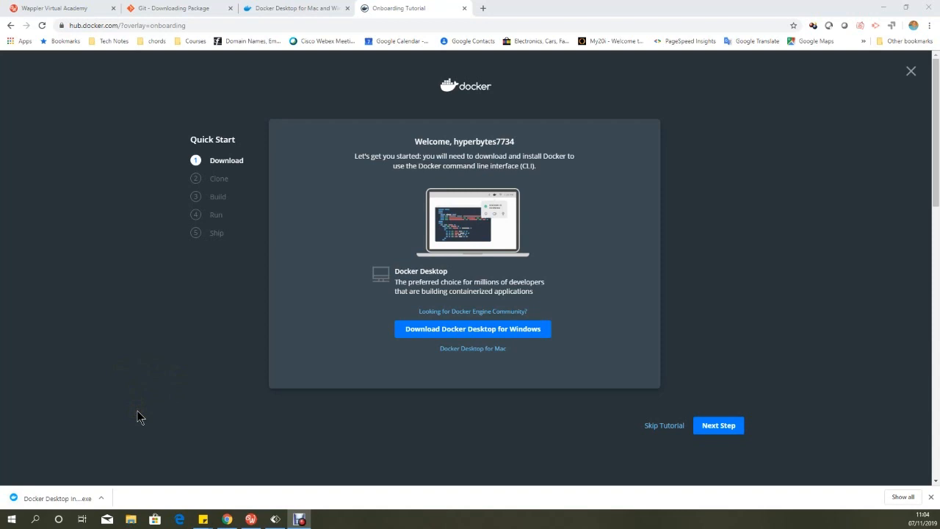
# Run the downloaded Docker Desktop installer with the desktop shortcut and Linux containers options, and close it once installation is complete
pyautogui.click(101, 499)
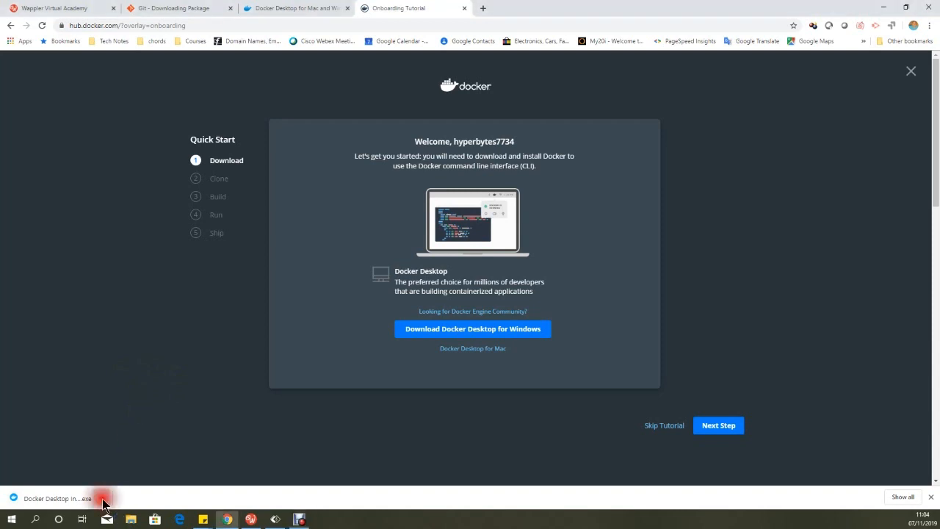
pyautogui.click(118, 436)
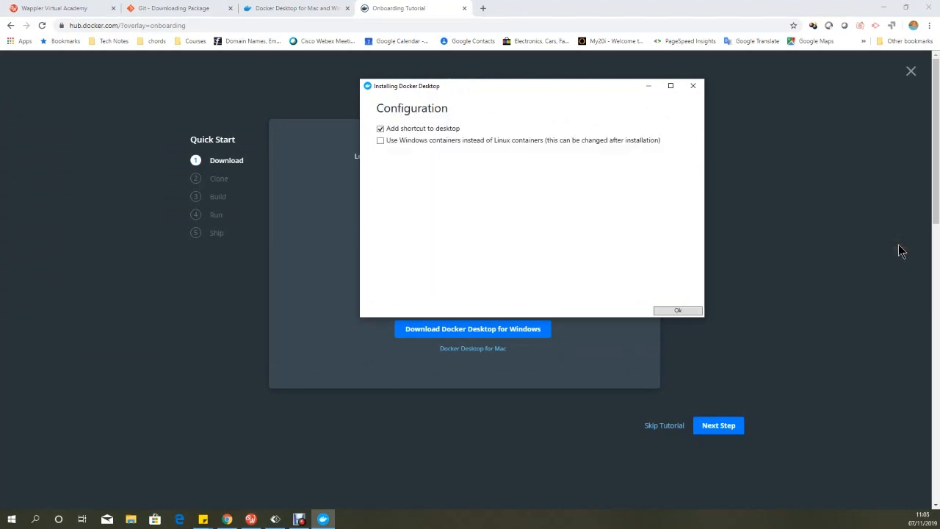
pyautogui.click(683, 310)
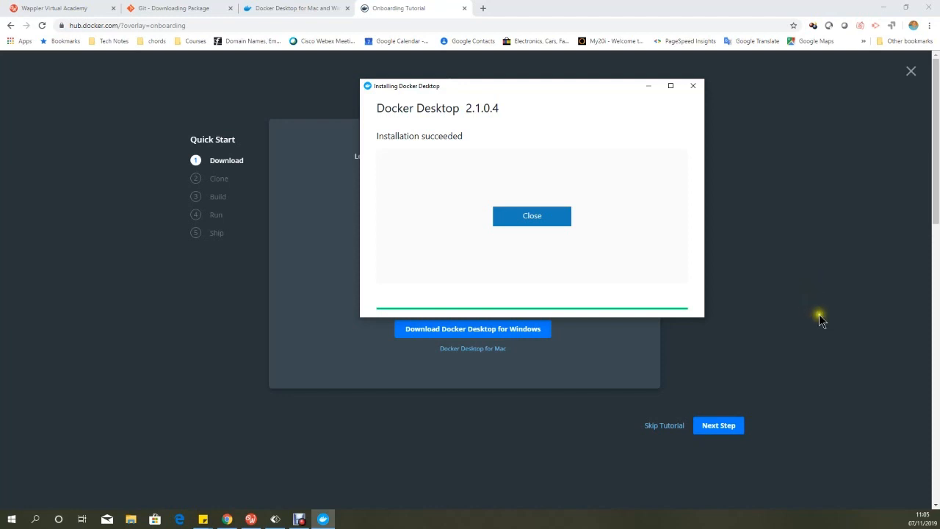
pyautogui.click(539, 214)
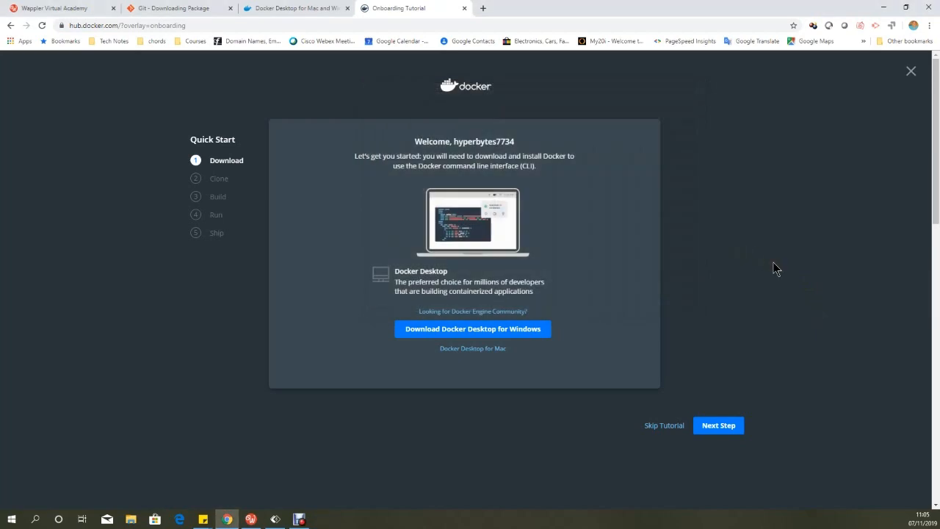
# Switch back to Wappler, clear the output, and run the system check again to test for Docker Desktop
pyautogui.click(251, 519)
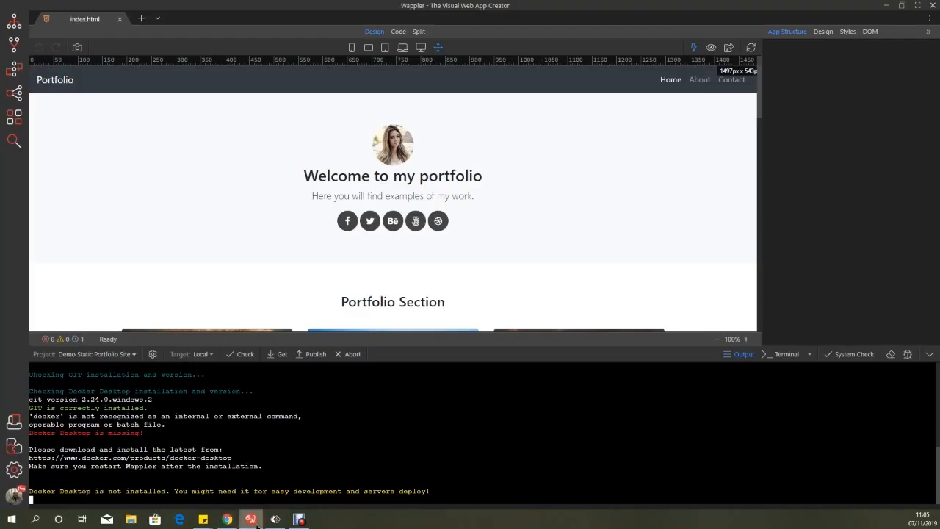
pyautogui.click(890, 354)
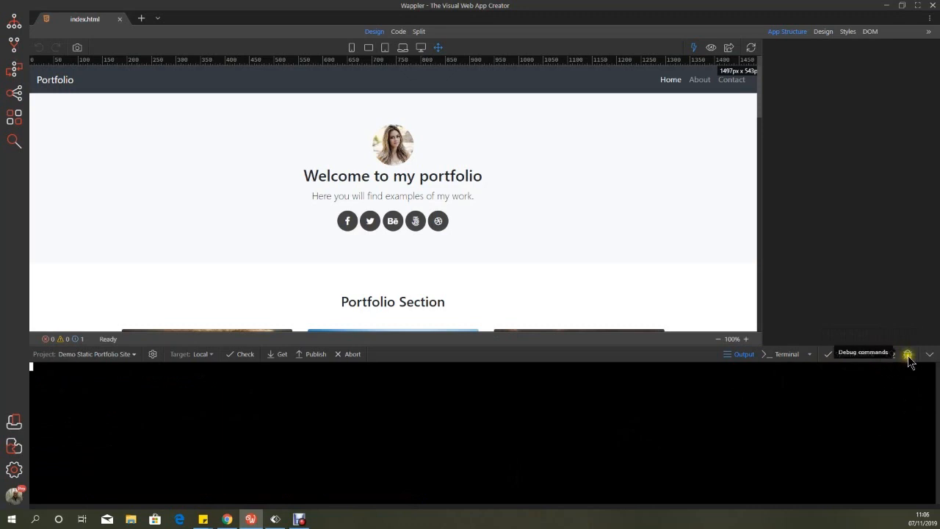
pyautogui.click(850, 354)
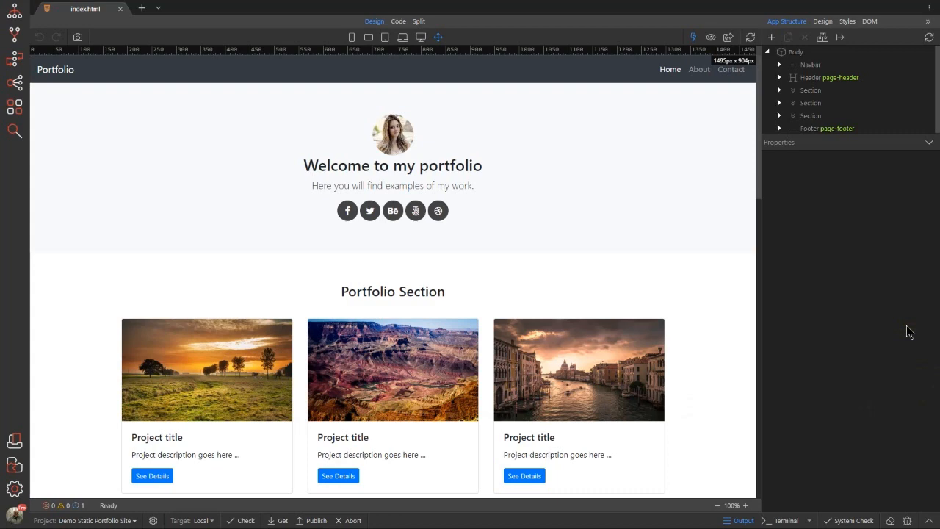
# Run the system check in the reopened Wappler project and review the NodeJS, GIT and Docker Desktop results in the output
pyautogui.click(850, 520)
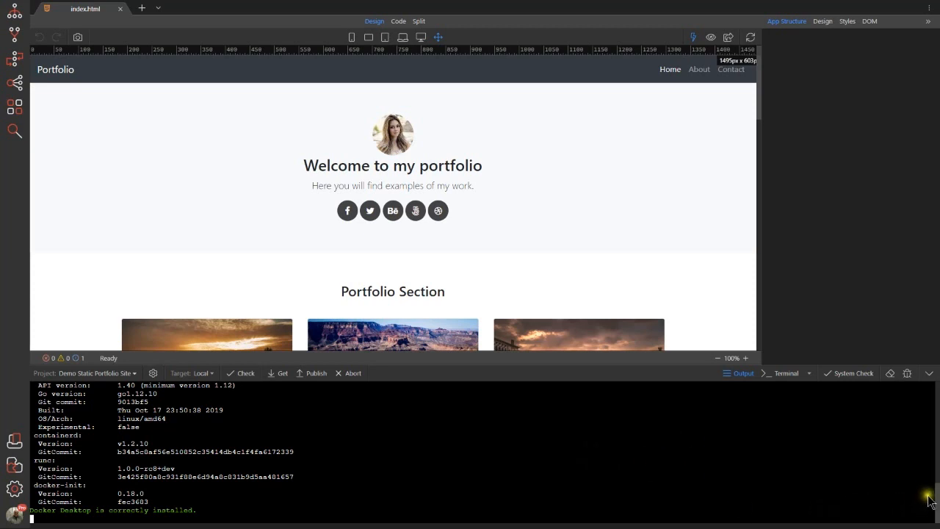
pyautogui.moveTo(937, 501); pyautogui.dragTo(927, 439)
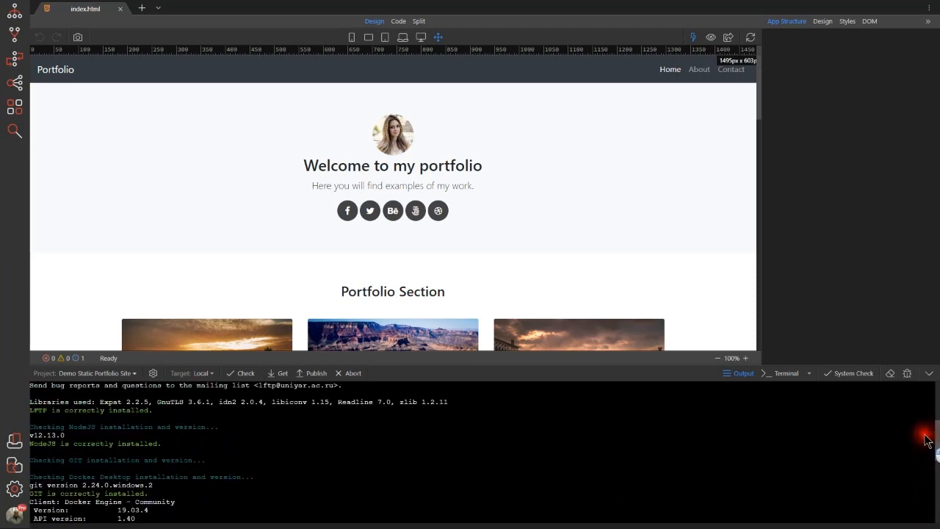
pyautogui.moveTo(927, 440); pyautogui.dragTo(927, 518)
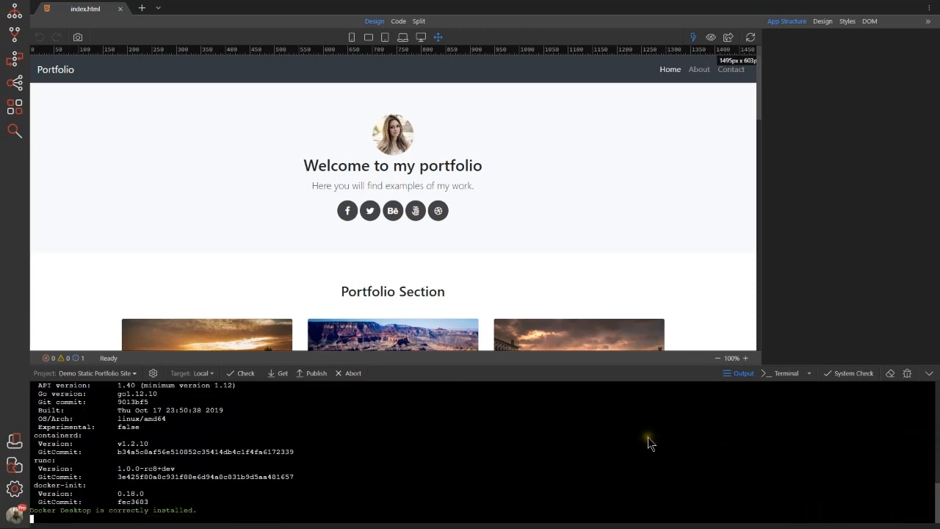